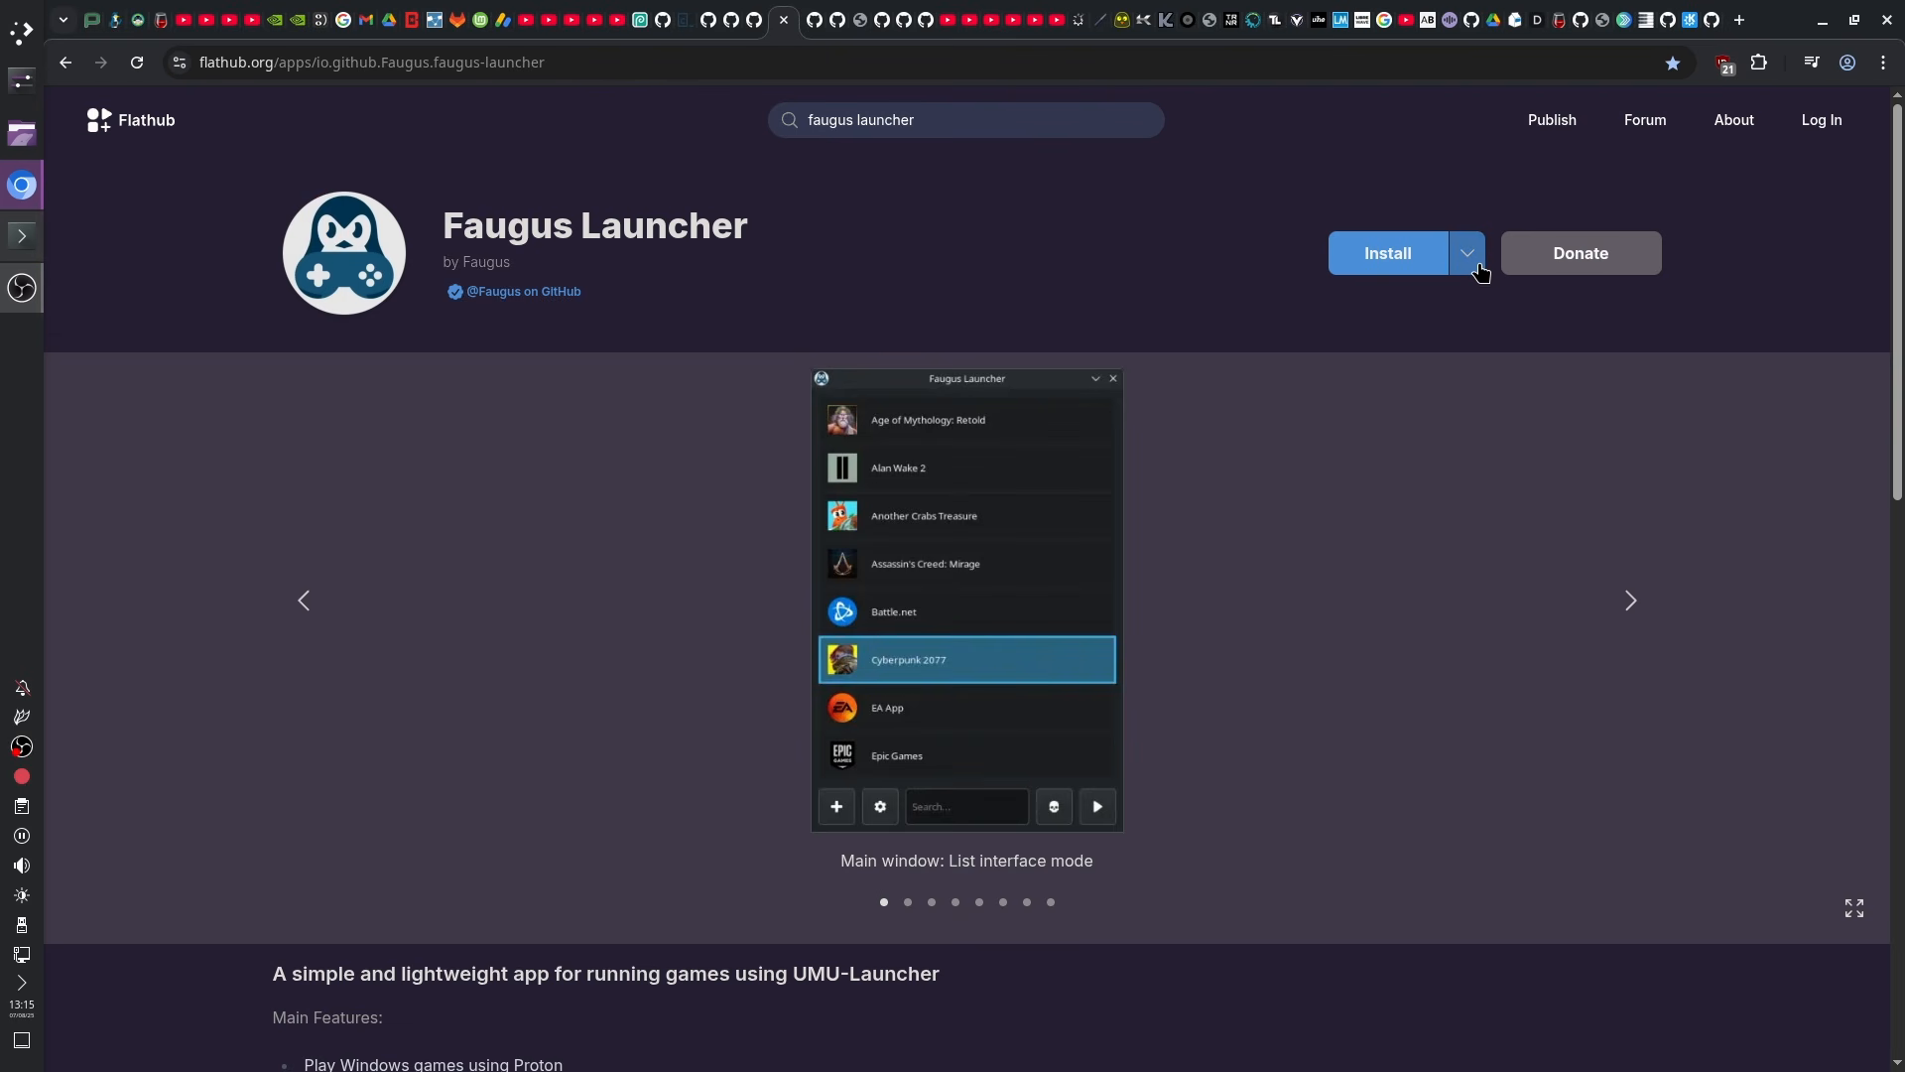
# Step: Copy Flathub's manual install command for Faugus Launcher, run it in Konsole, accept the installation and close the terminal
pyautogui.click(1479, 268)
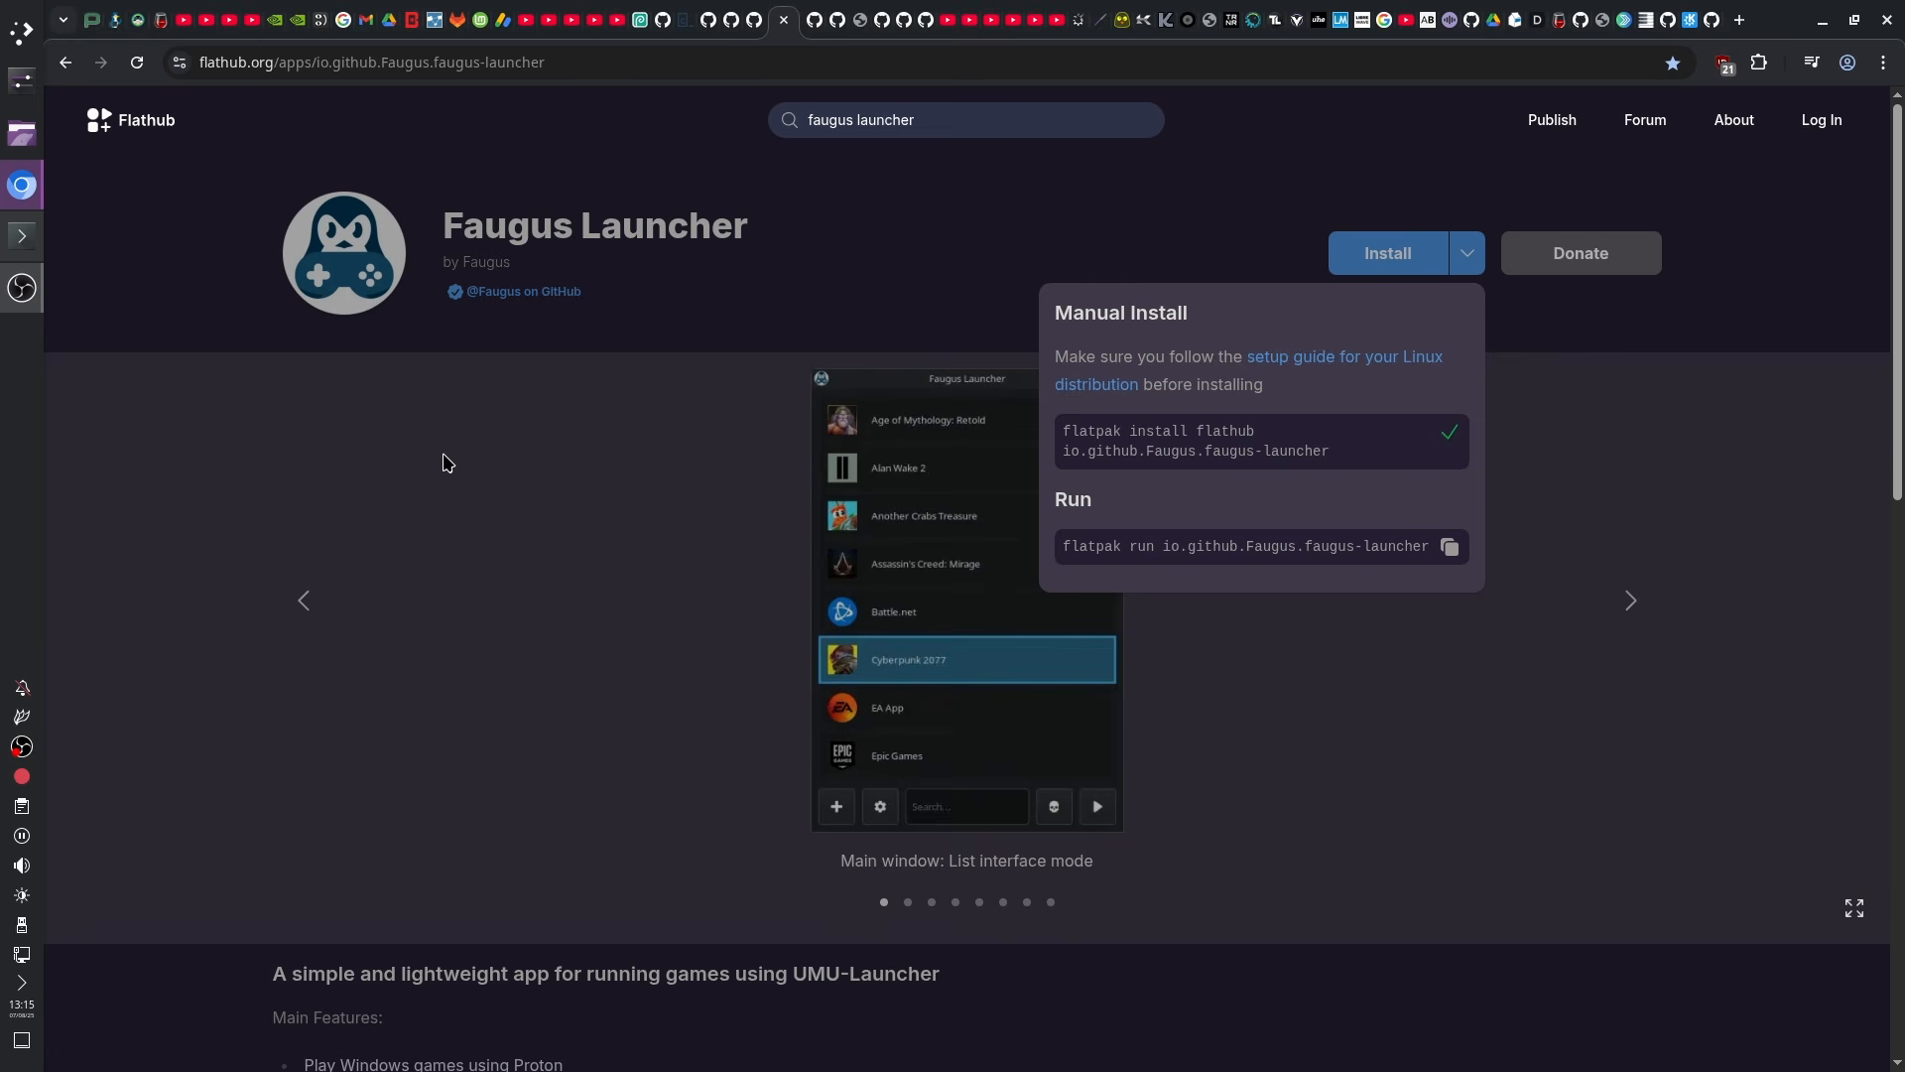
pyautogui.click(22, 235)
pyautogui.rightClick(746, 619)
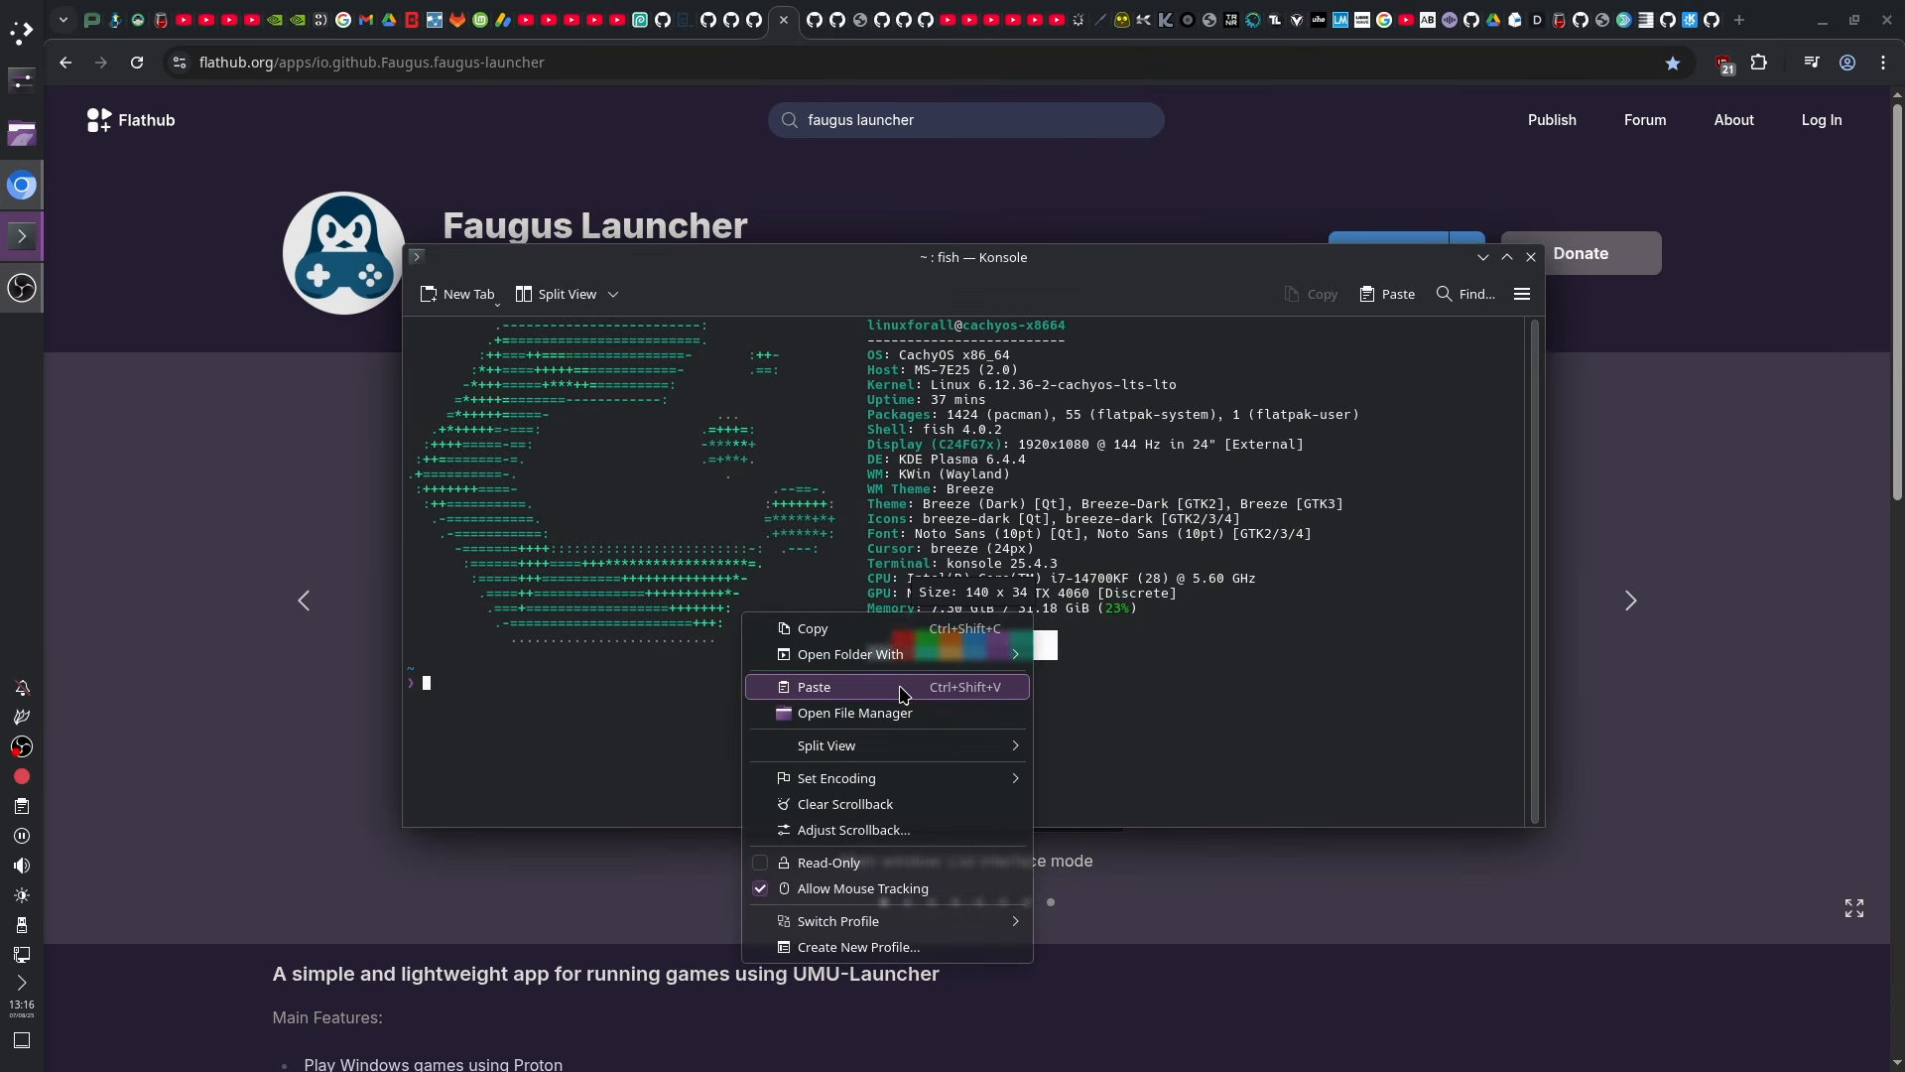
pyautogui.click(784, 681)
pyautogui.press('Return')
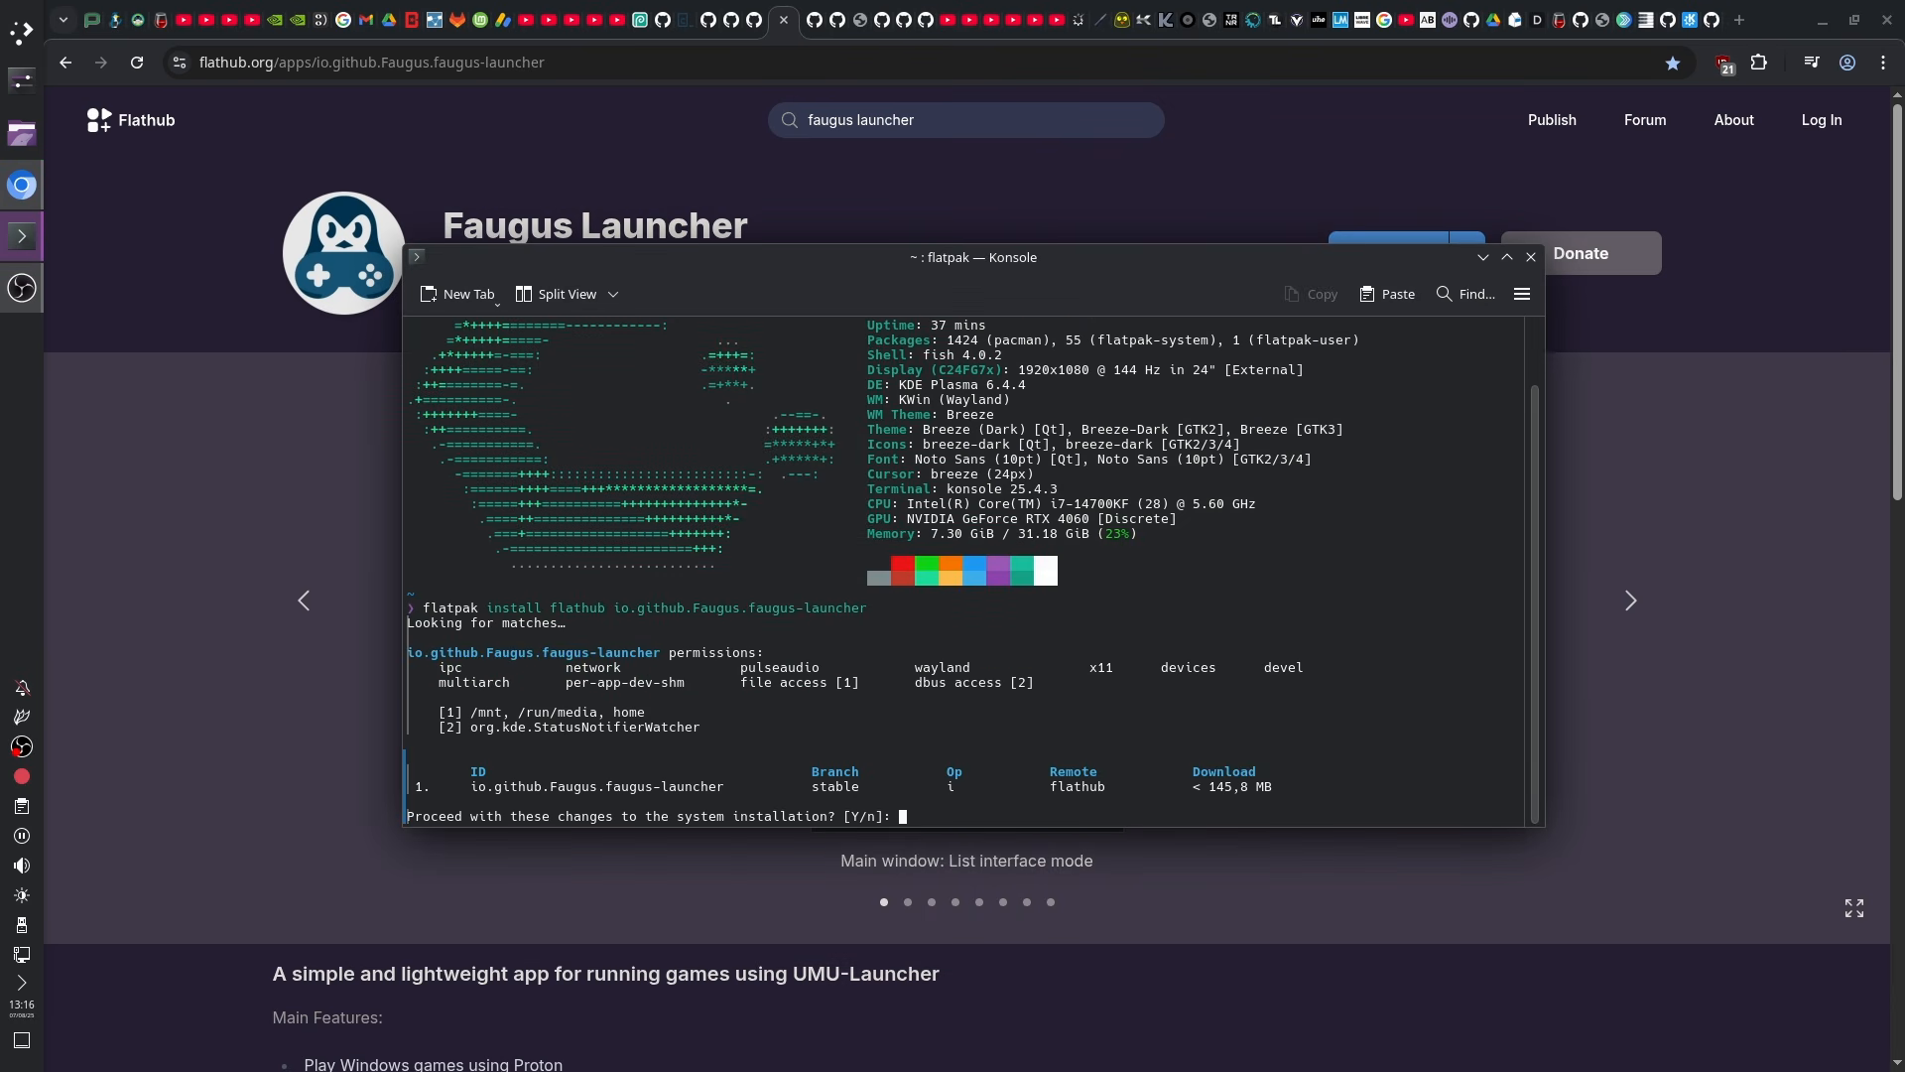
pyautogui.press('Return')
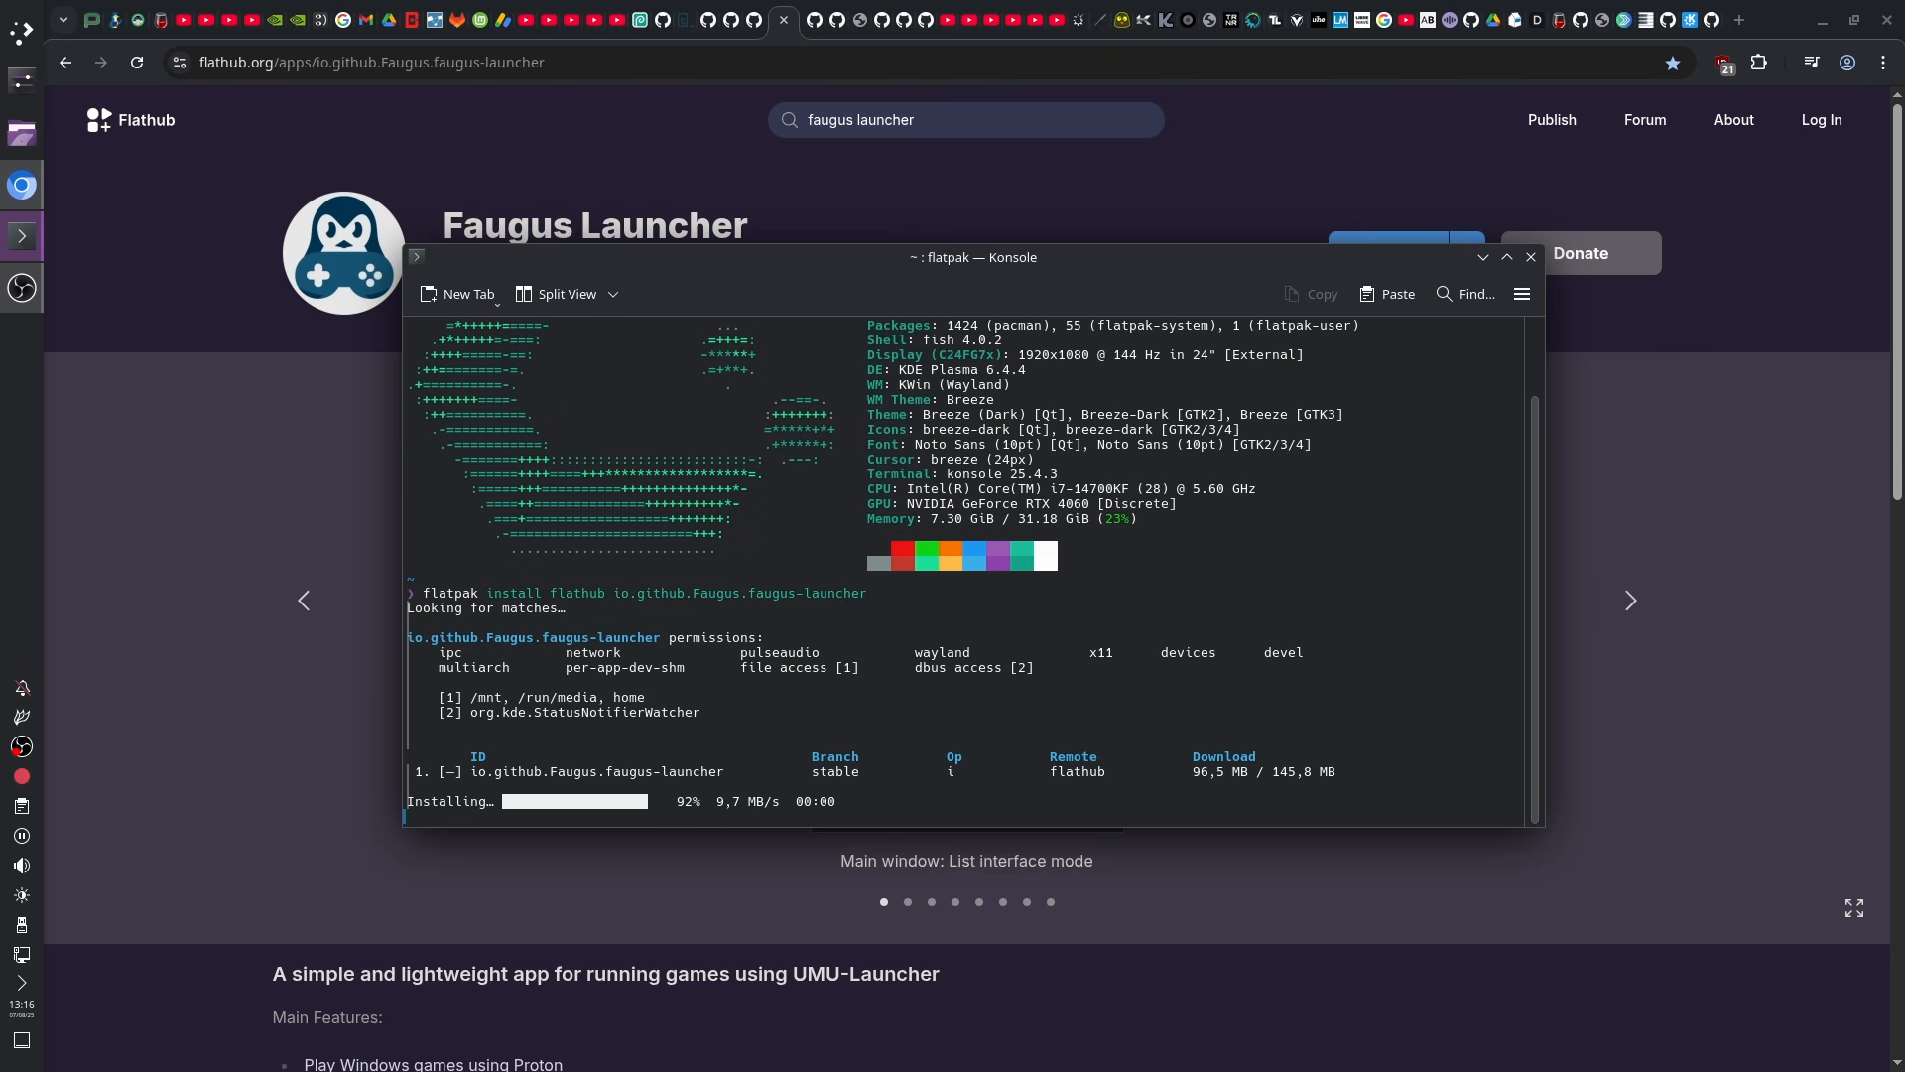
pyautogui.click(1531, 260)
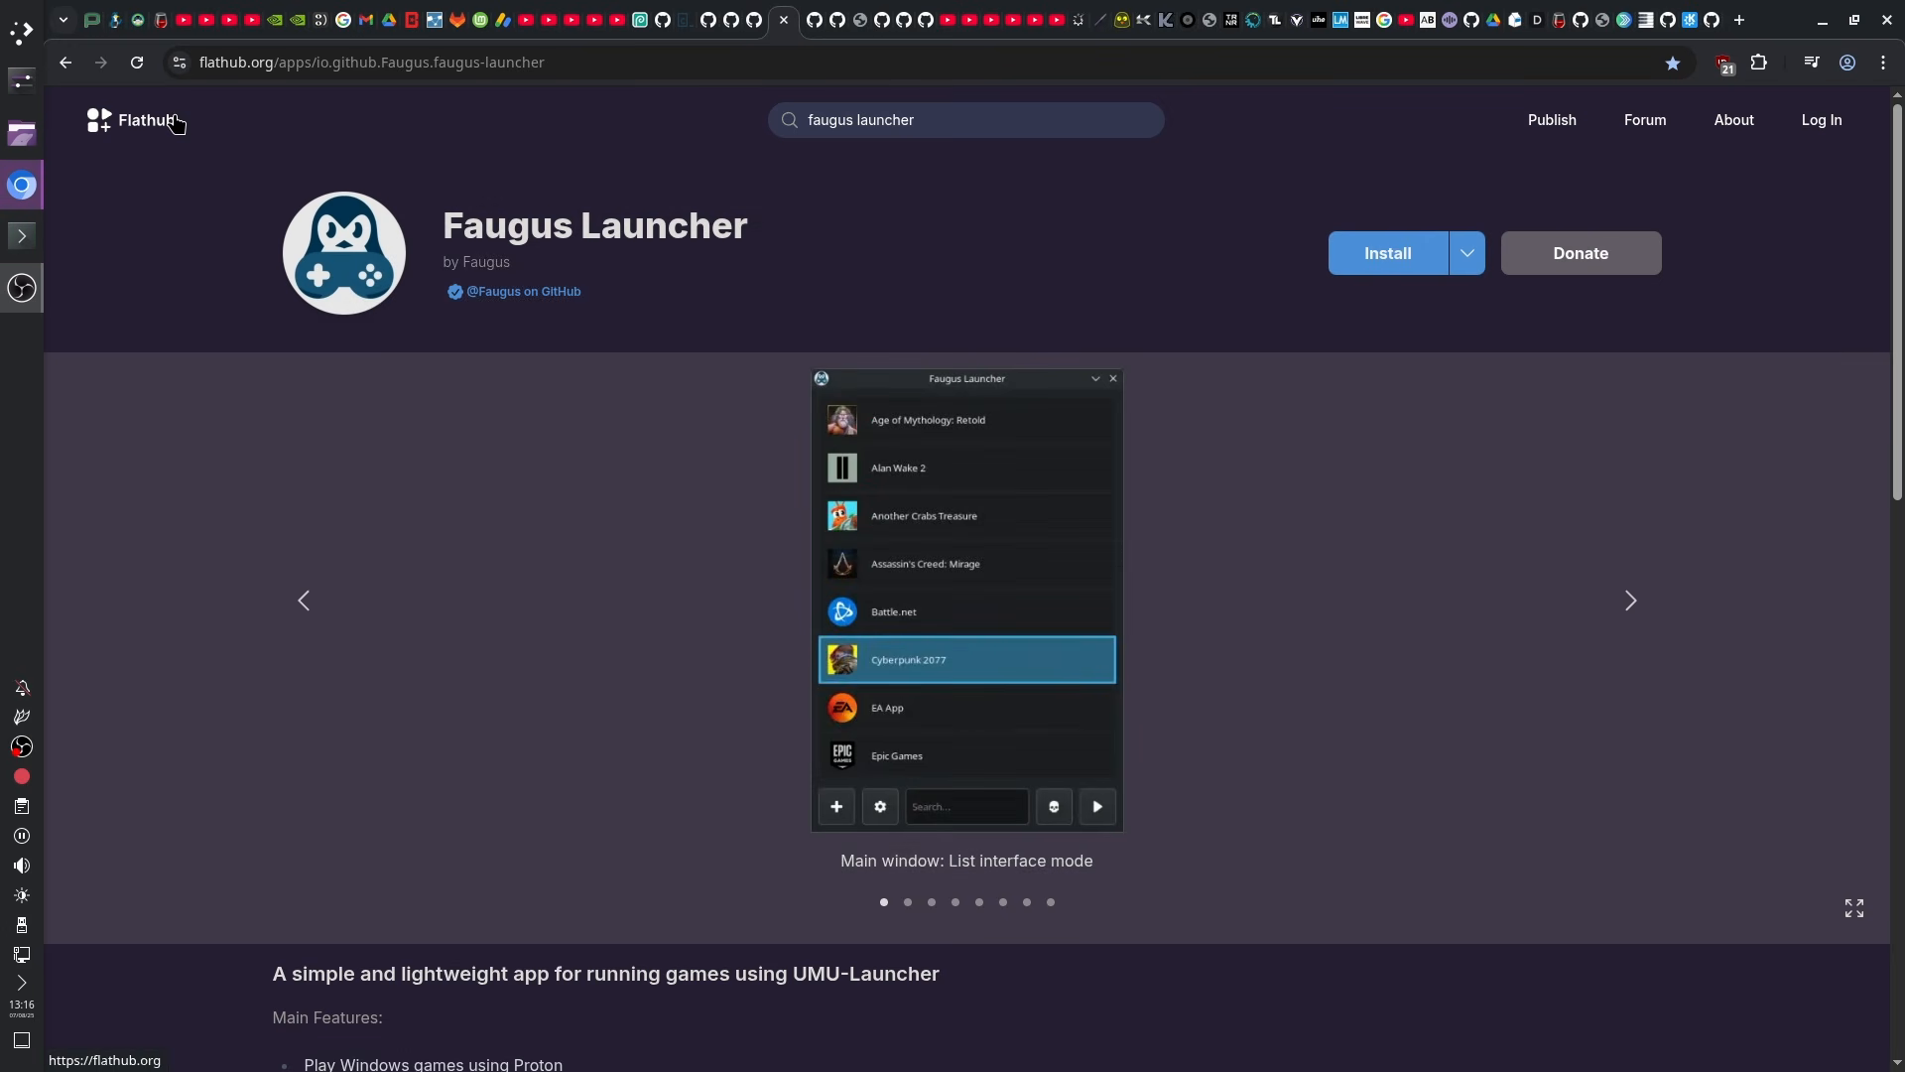
# Step: Find and launch Faugus Launcher from the application launcher, and minimize the browser behind it
pyautogui.press('super')
pyautogui.write('fasu')
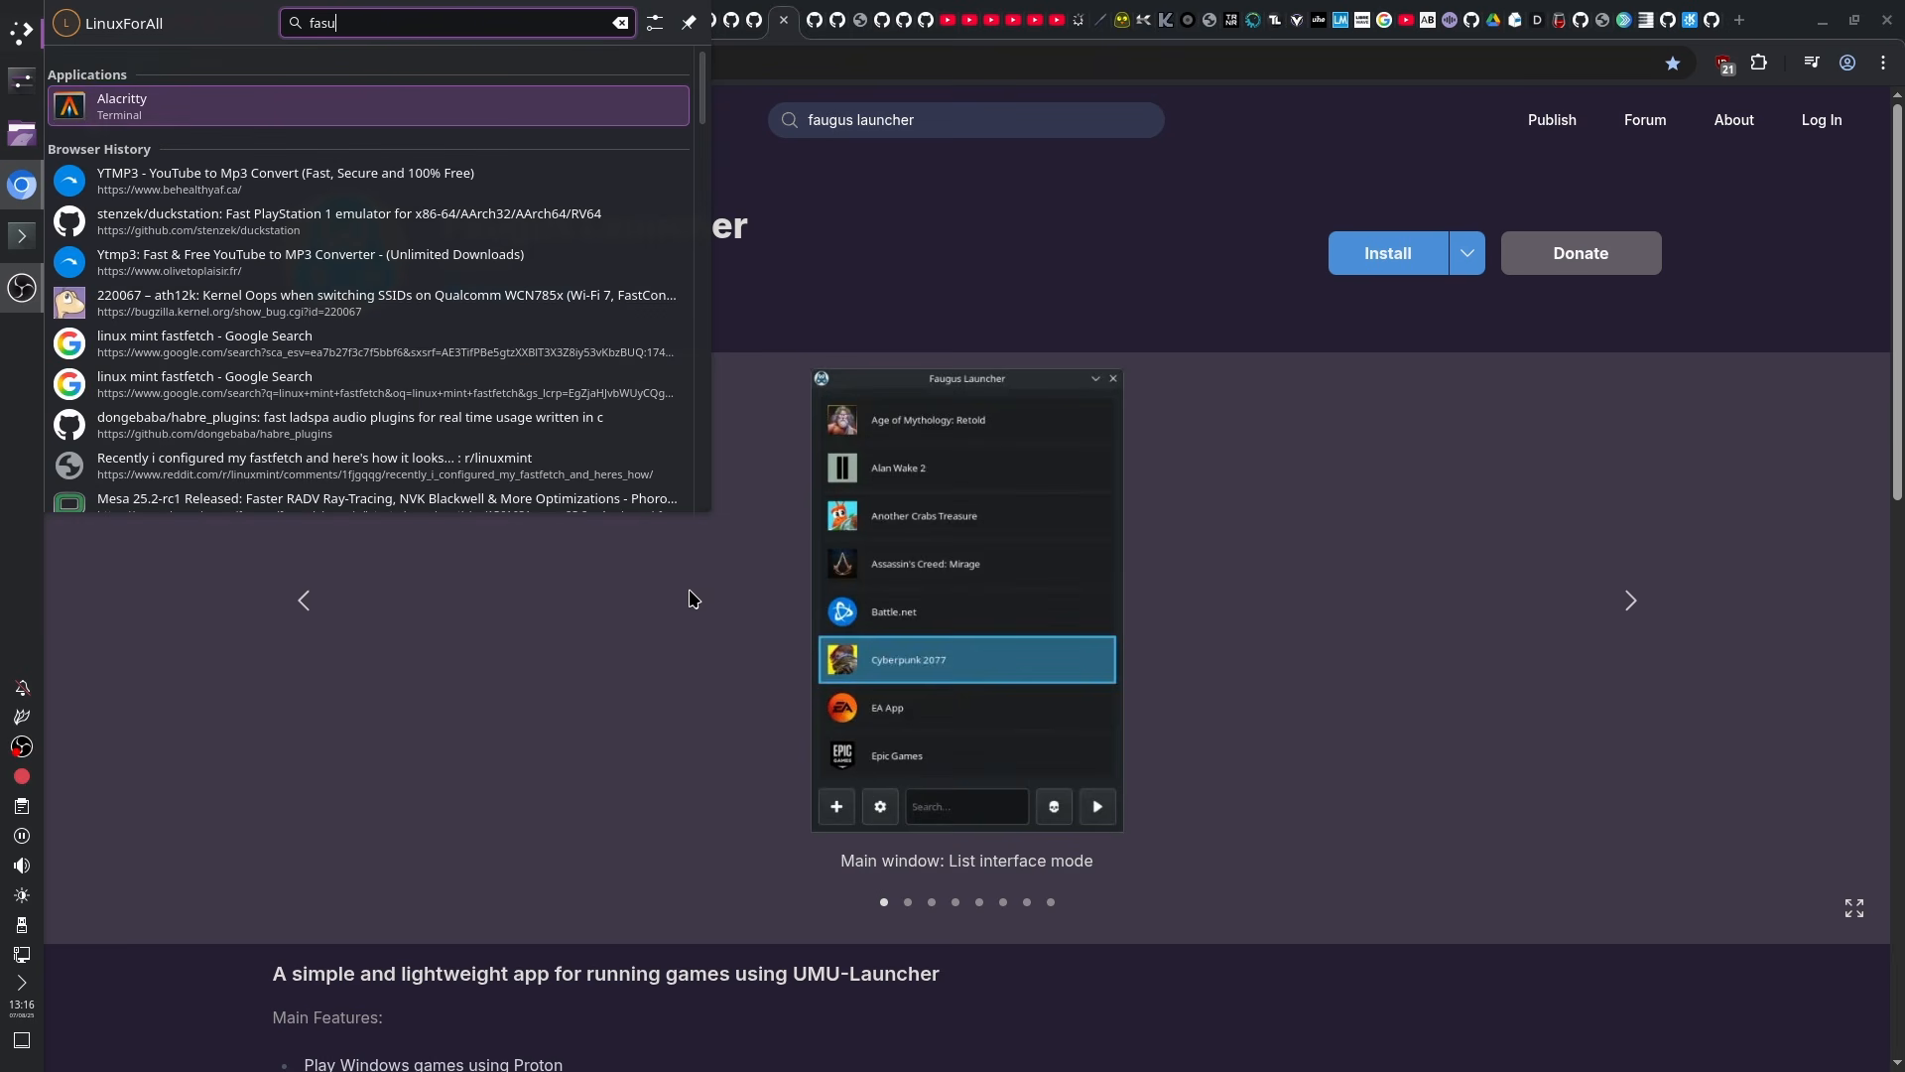
pyautogui.write('g')
pyautogui.press('BackSpace')
pyautogui.press('BackSpace')
pyautogui.press('BackSpace')
pyautogui.write('u')
pyautogui.press('Return')
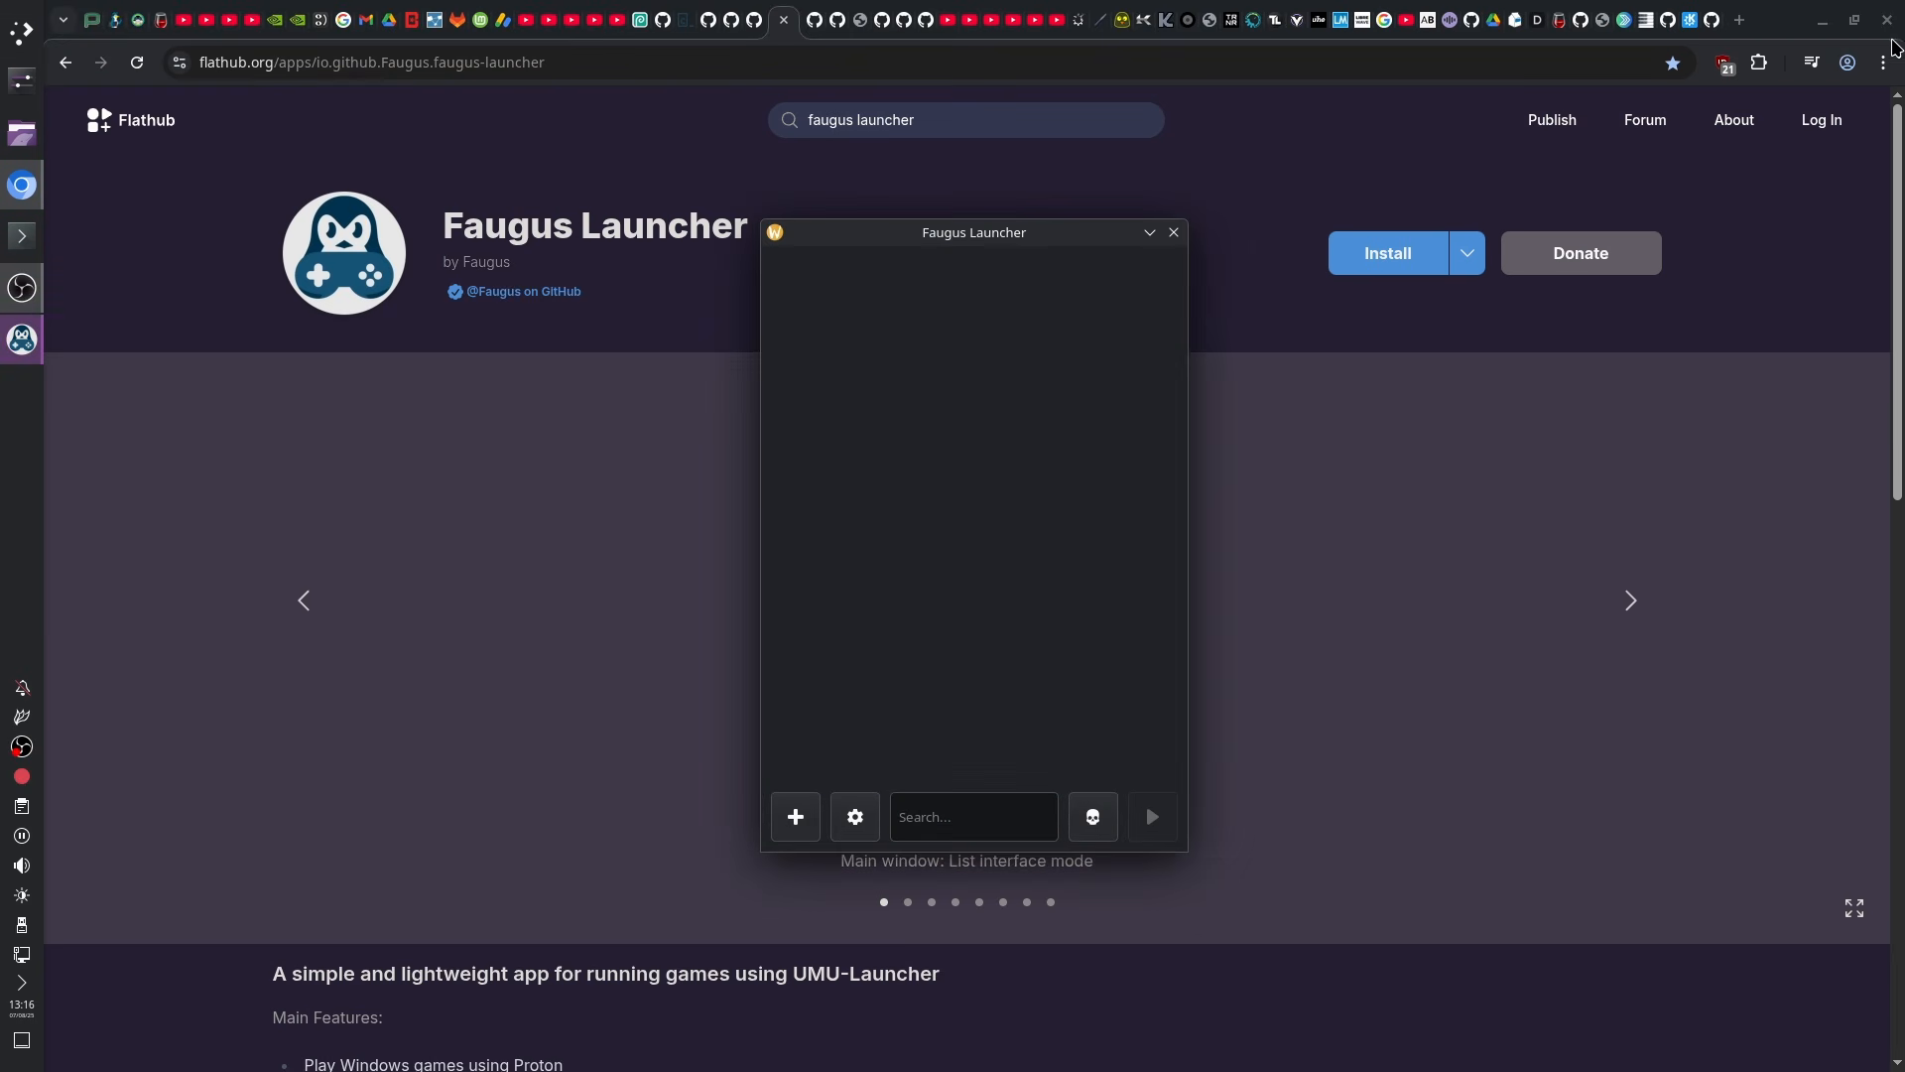
pyautogui.click(1823, 20)
pyautogui.click(1456, 189)
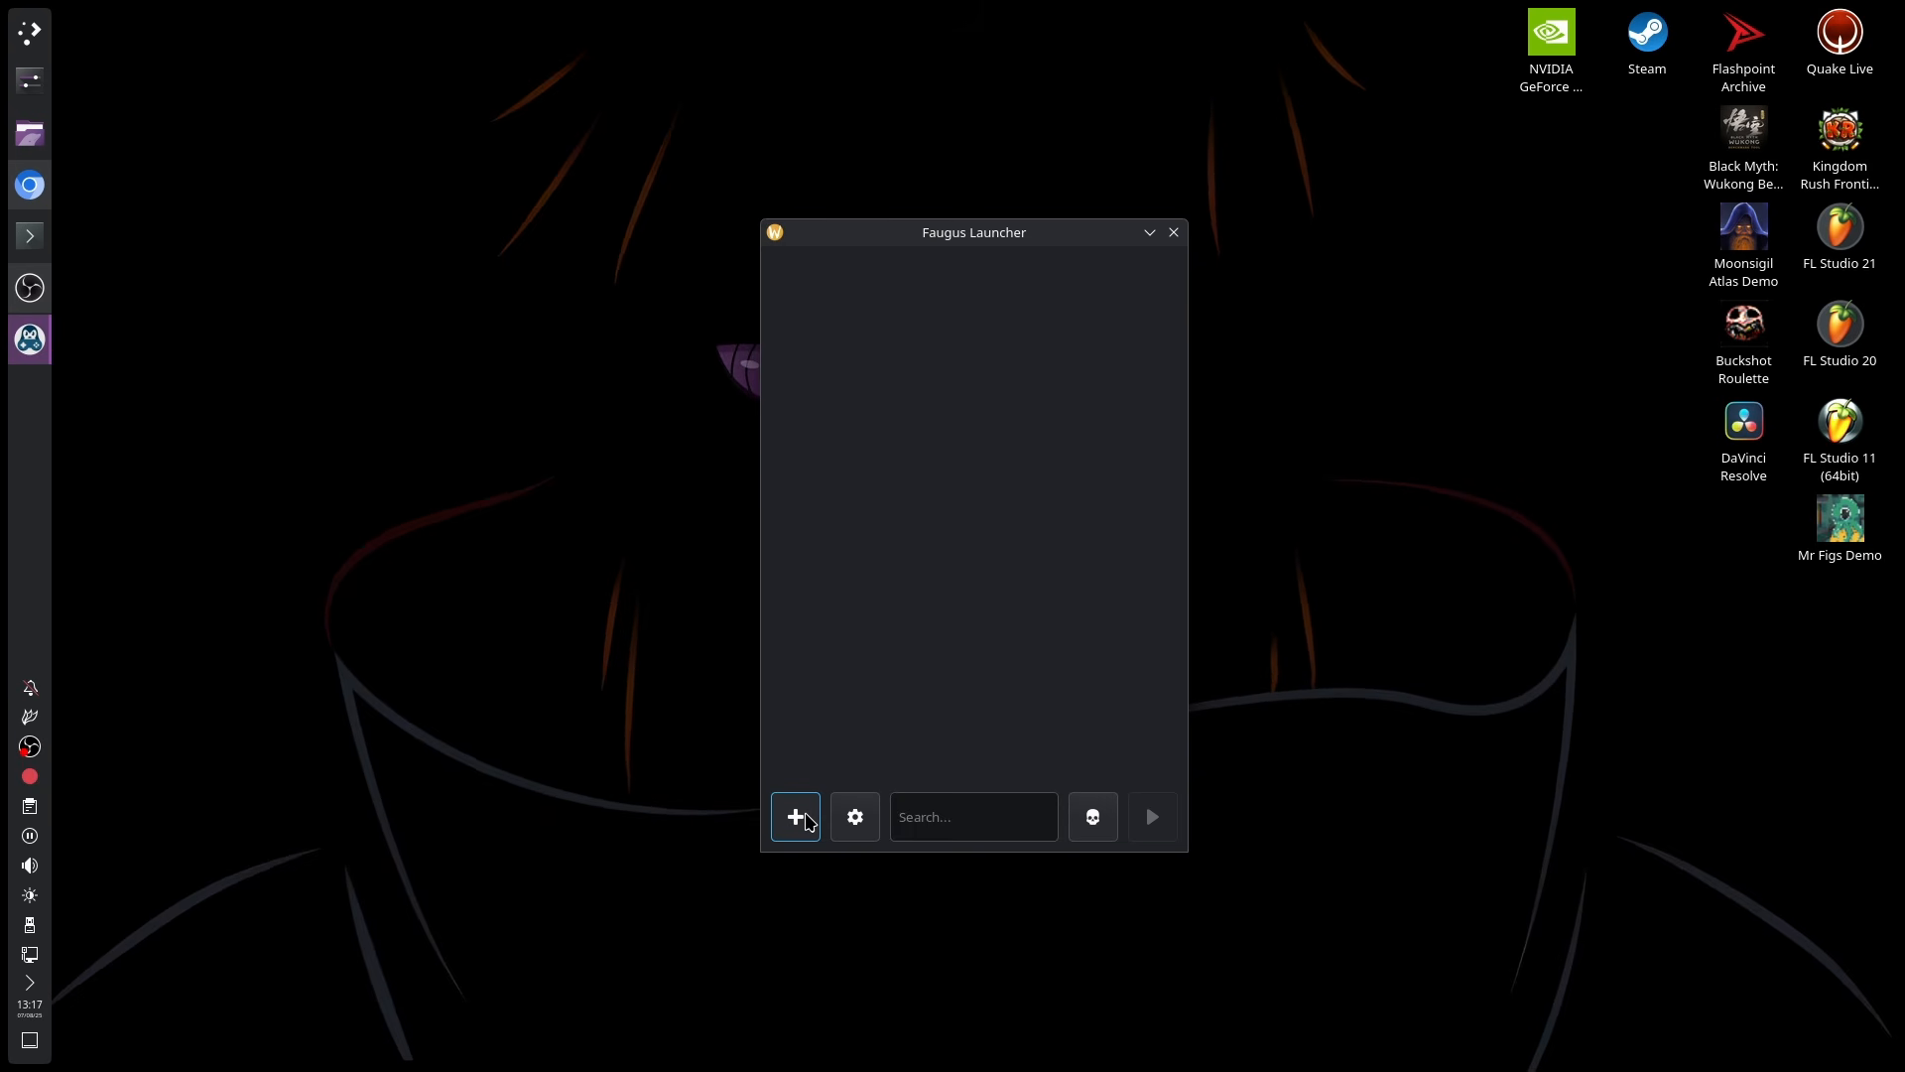
# Step: Start a new game/app entry in Faugus Launcher and set its type to Battle.net
pyautogui.click(807, 820)
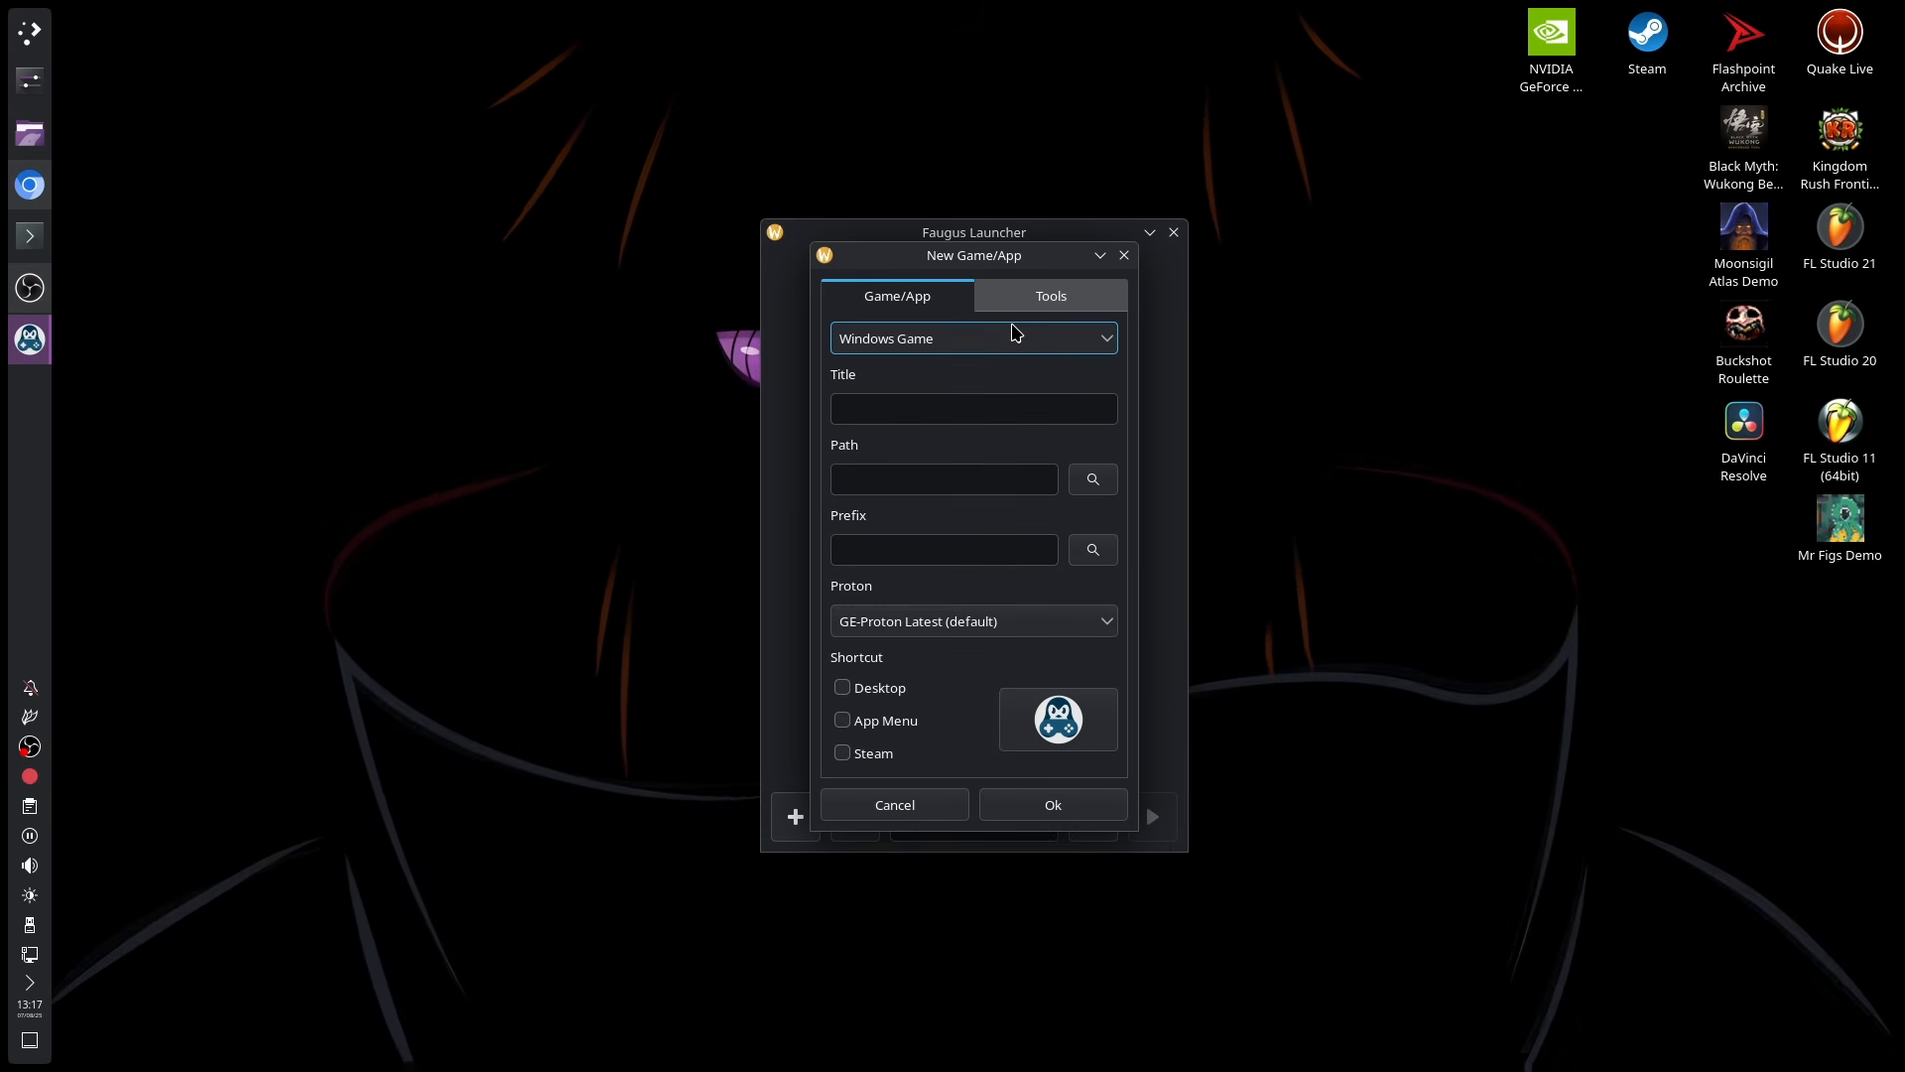
pyautogui.click(873, 347)
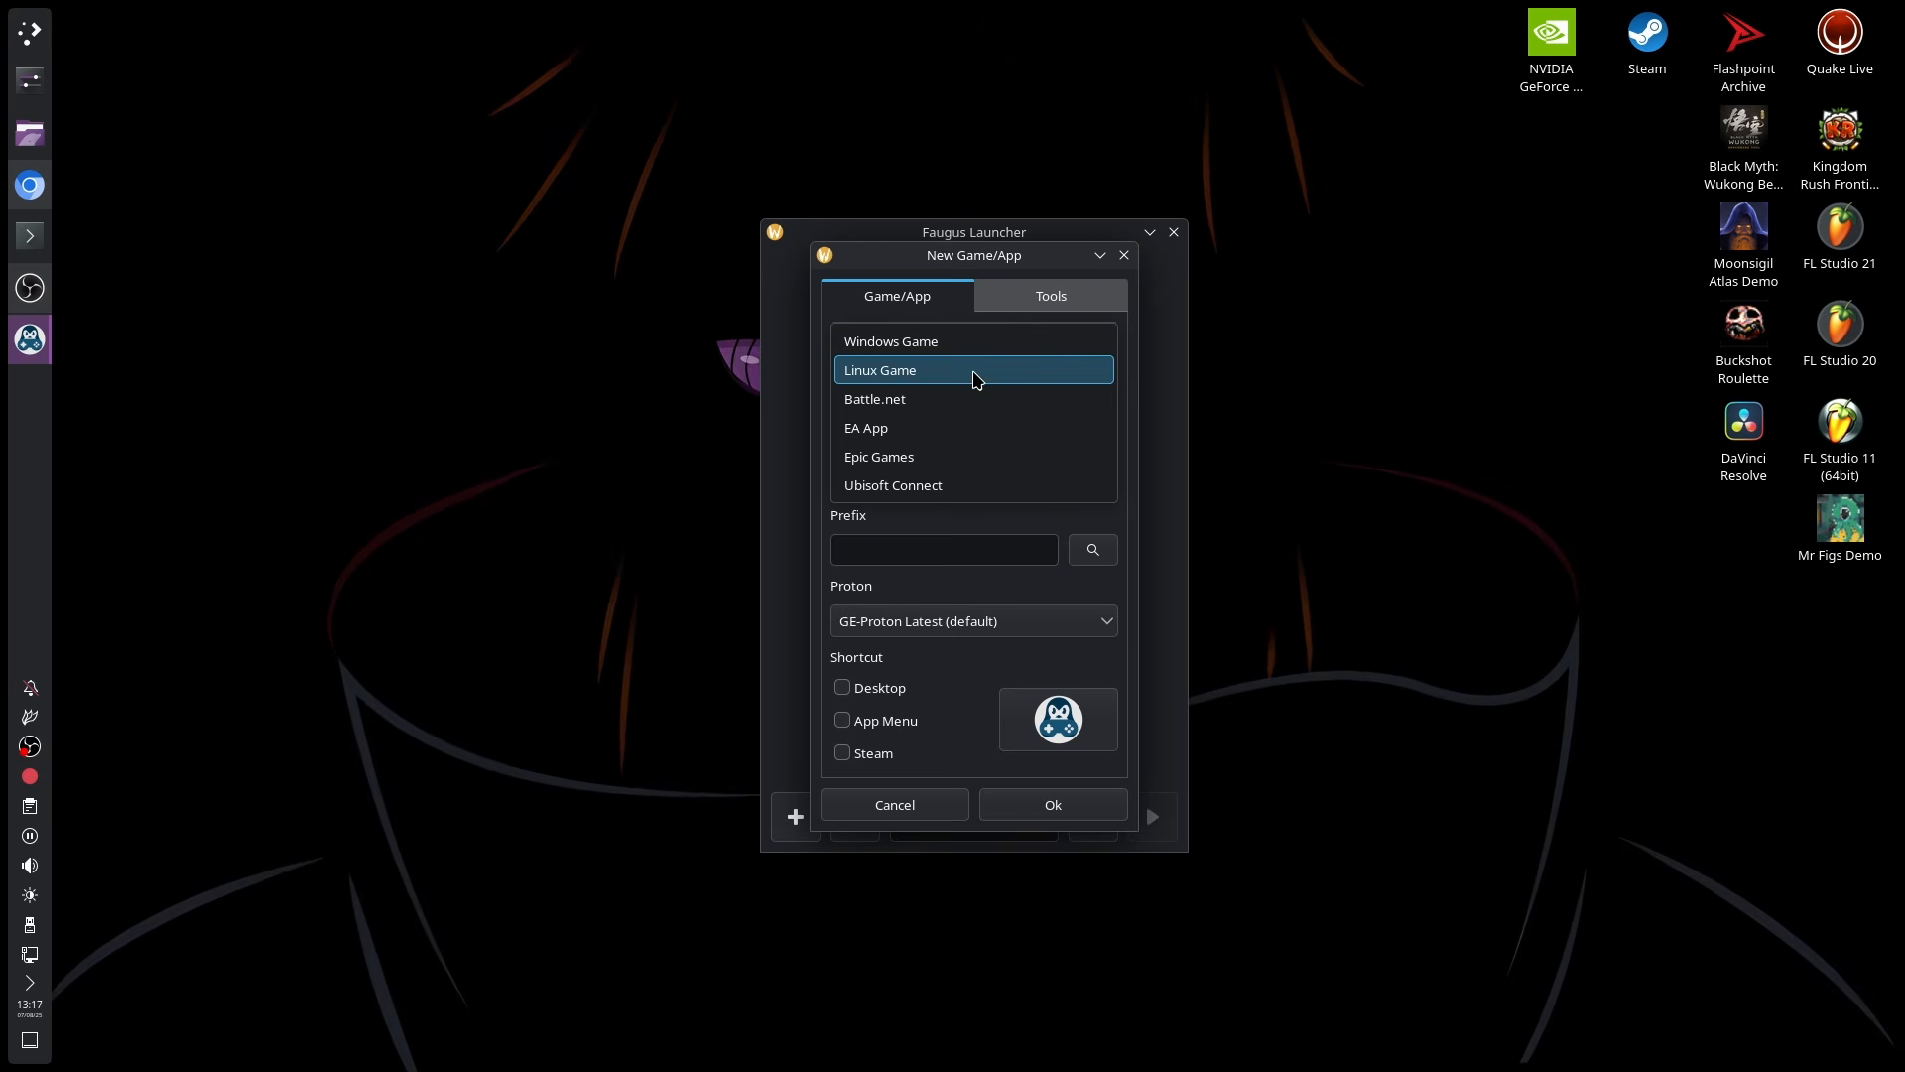
pyautogui.click(1021, 341)
pyautogui.click(959, 337)
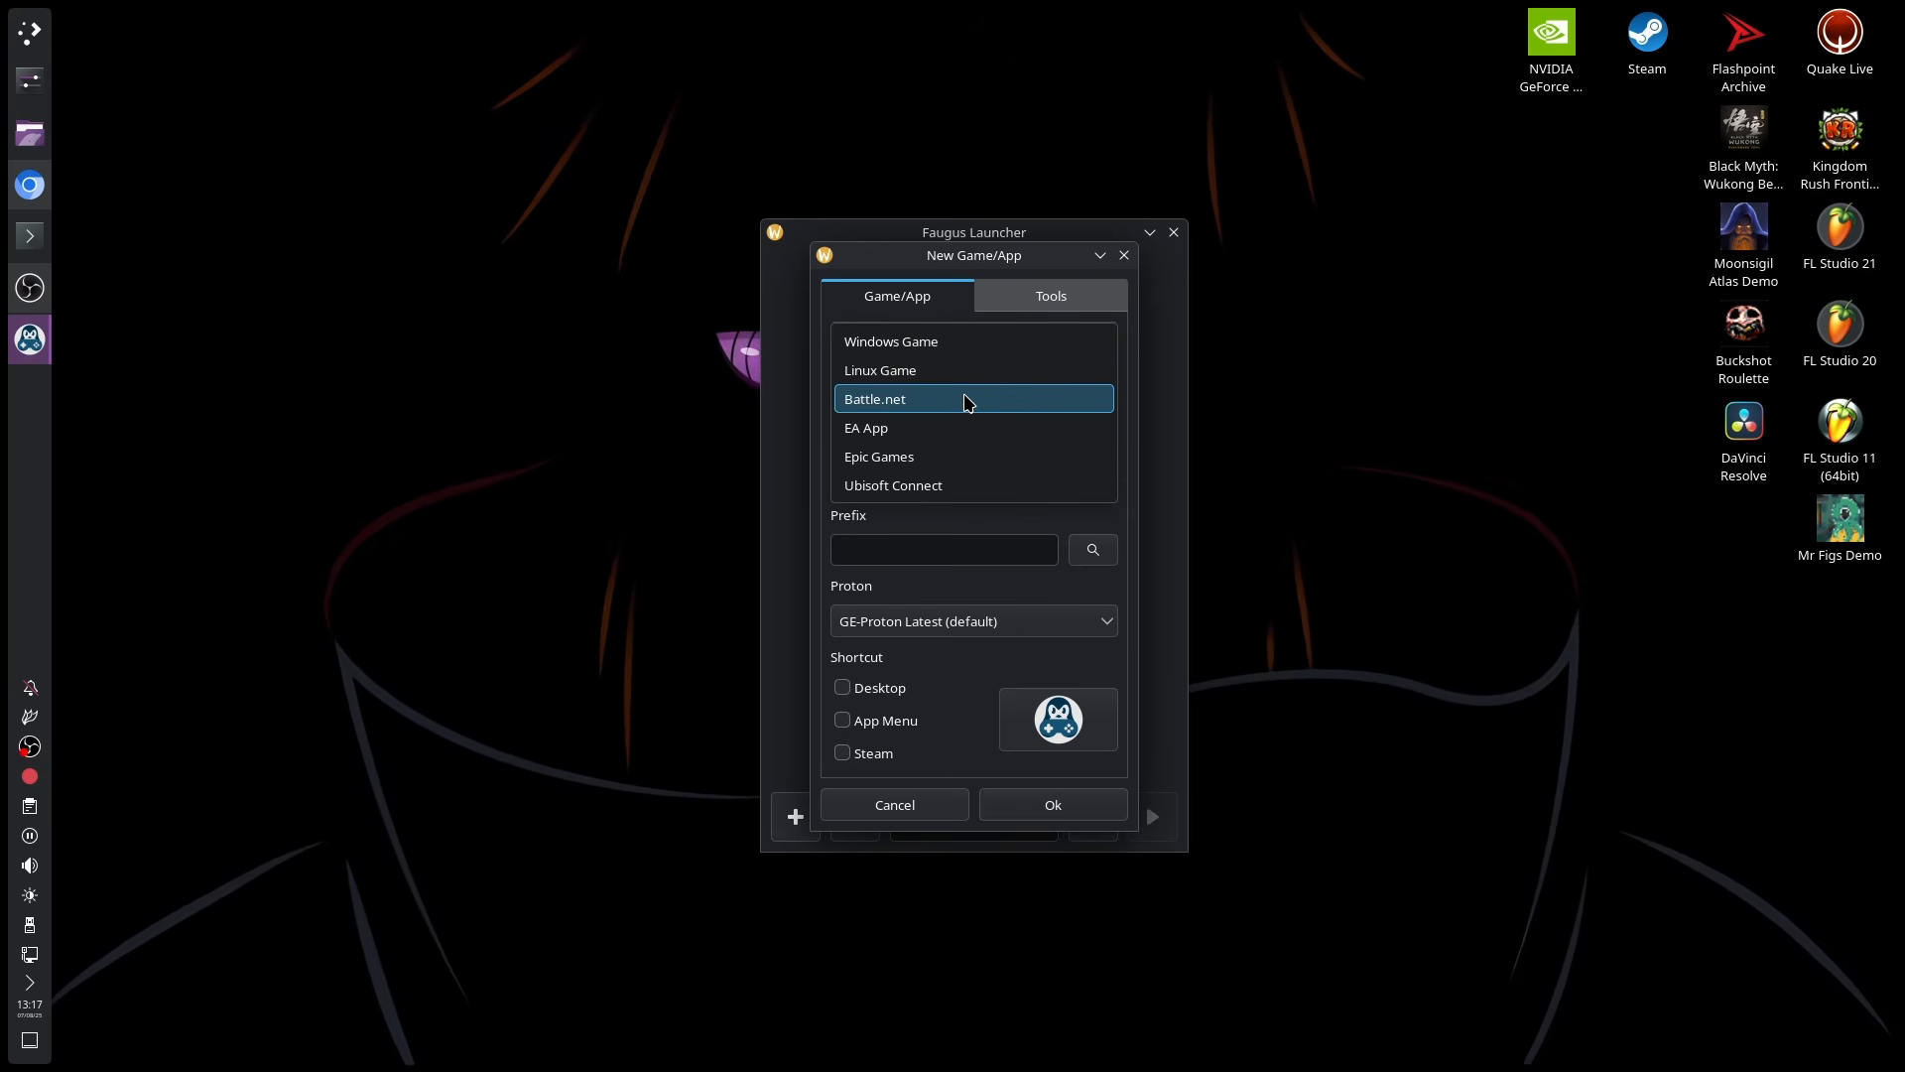
pyautogui.click(920, 402)
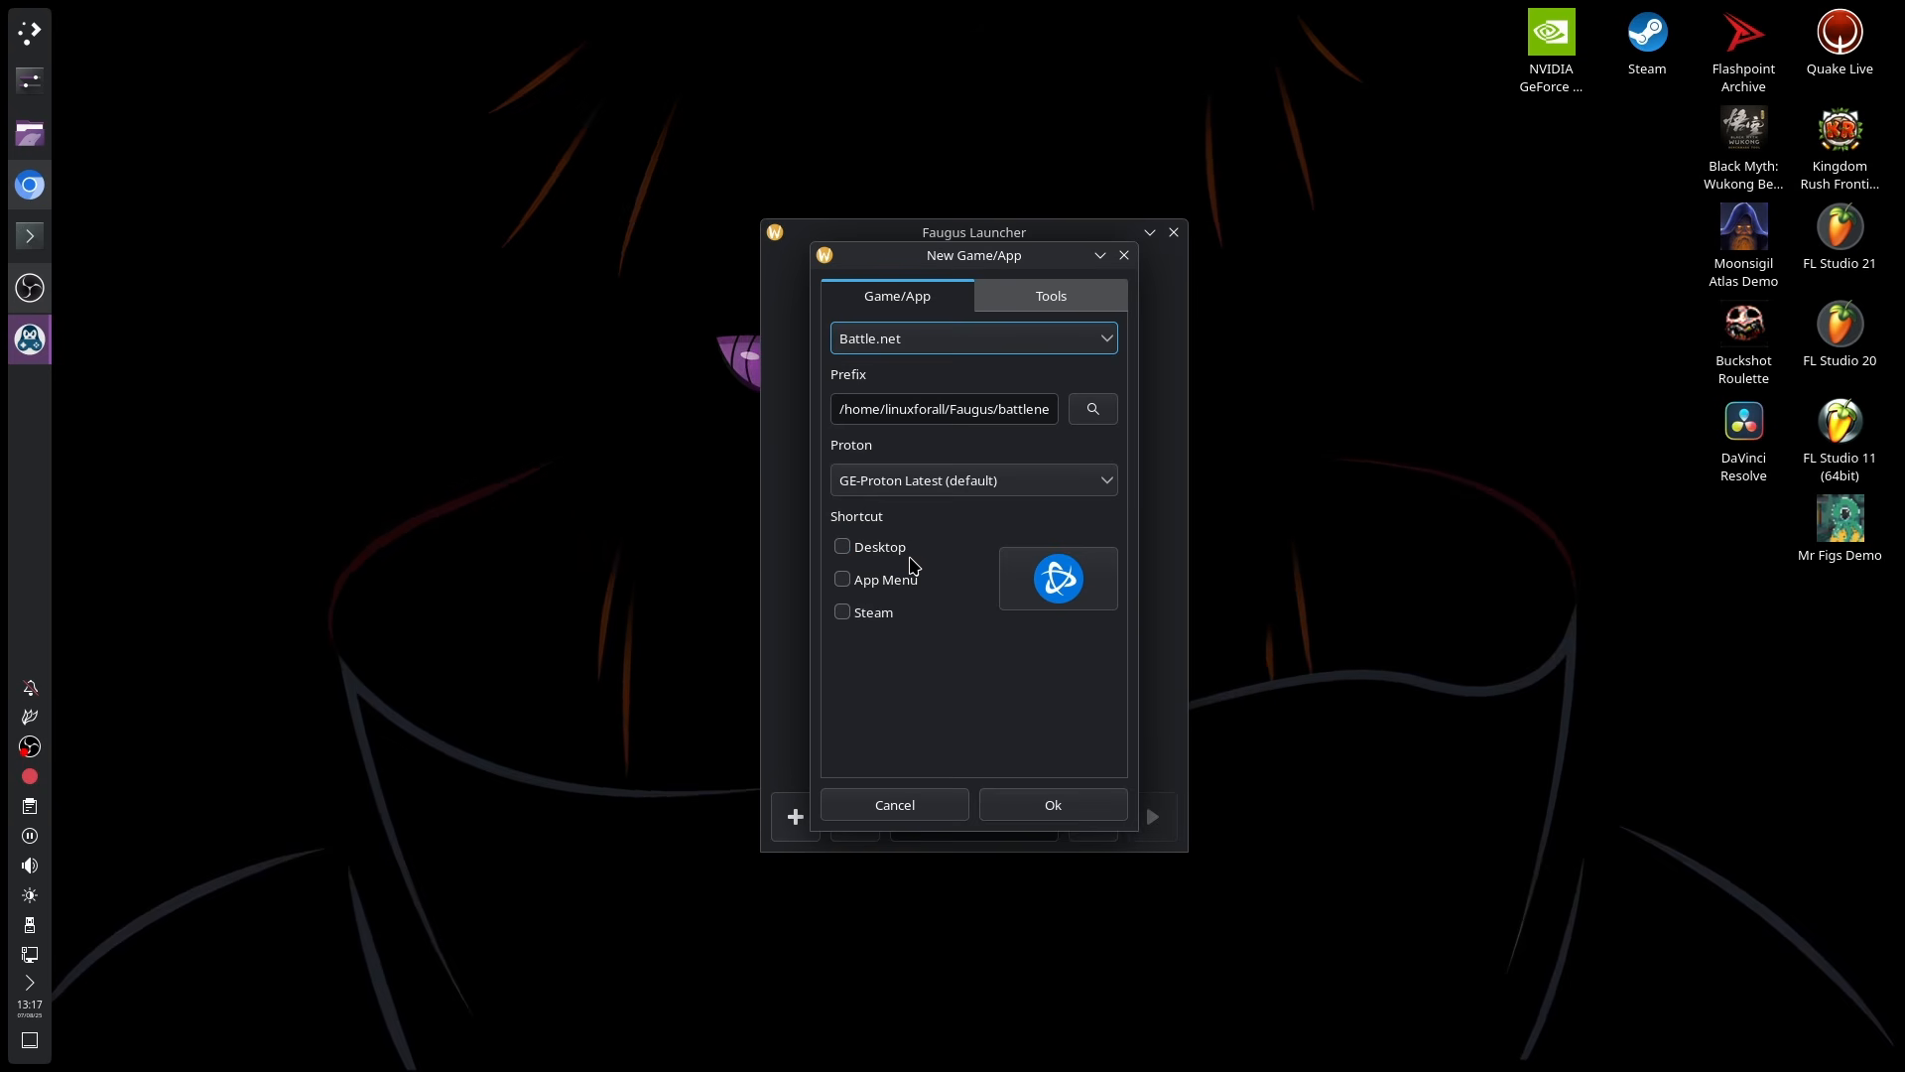
# Step: Enable the Desktop and App Menu shortcuts for the Battle.net entry and start its installation with the default prefix and Proton
pyautogui.click(882, 548)
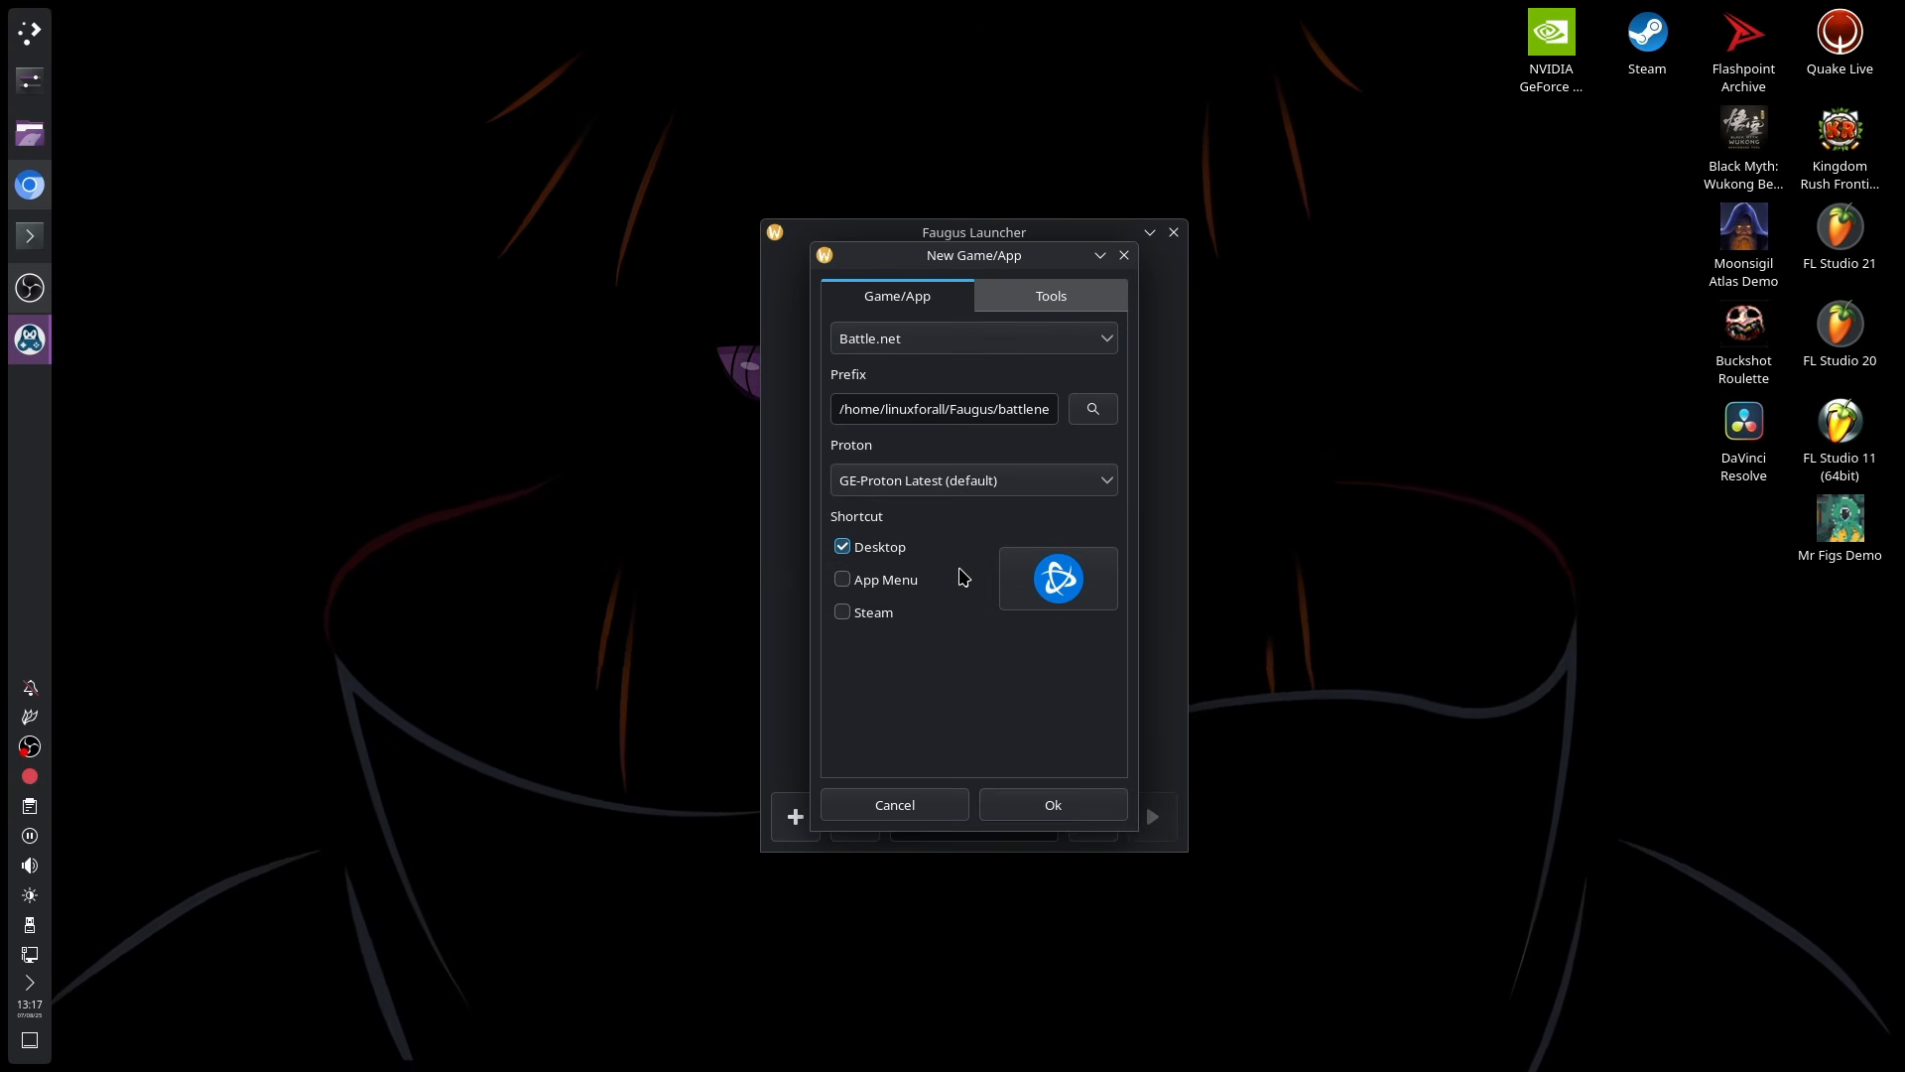
pyautogui.click(3, 5)
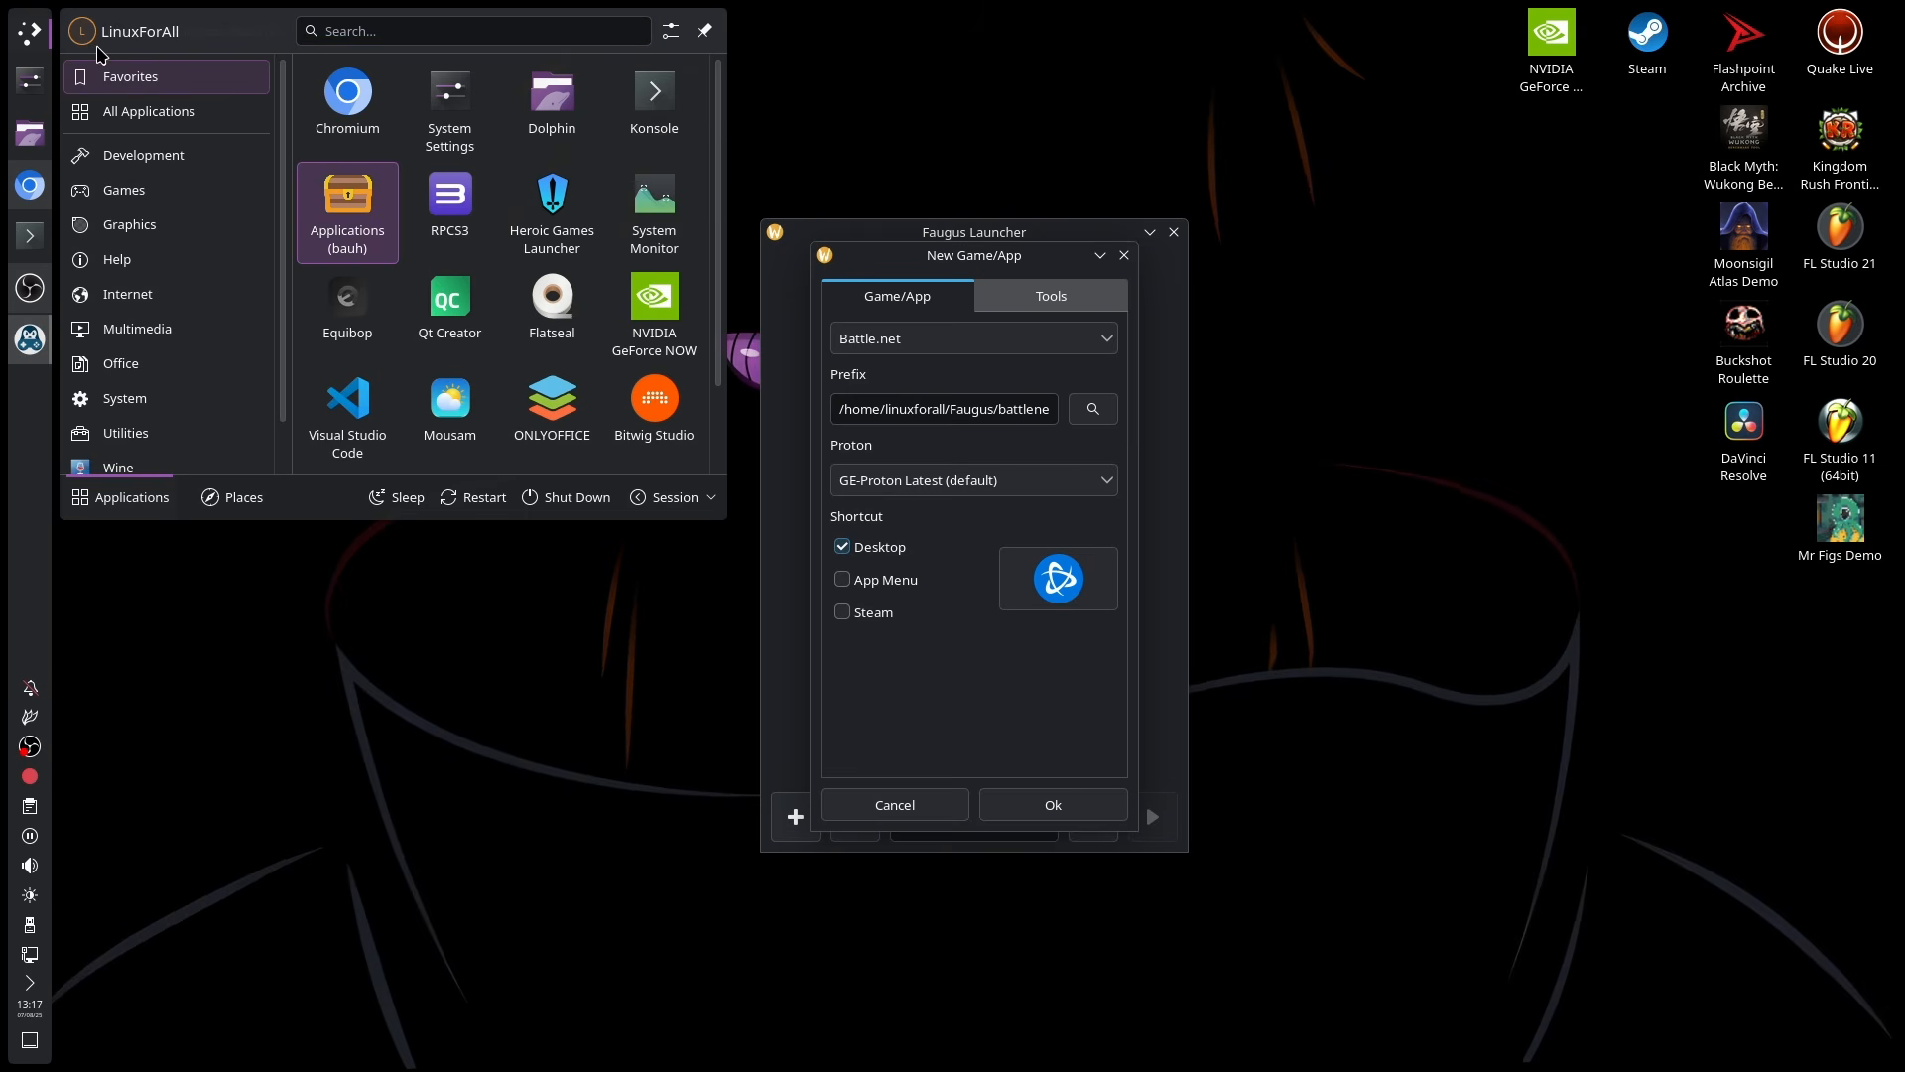
pyautogui.click(20, 24)
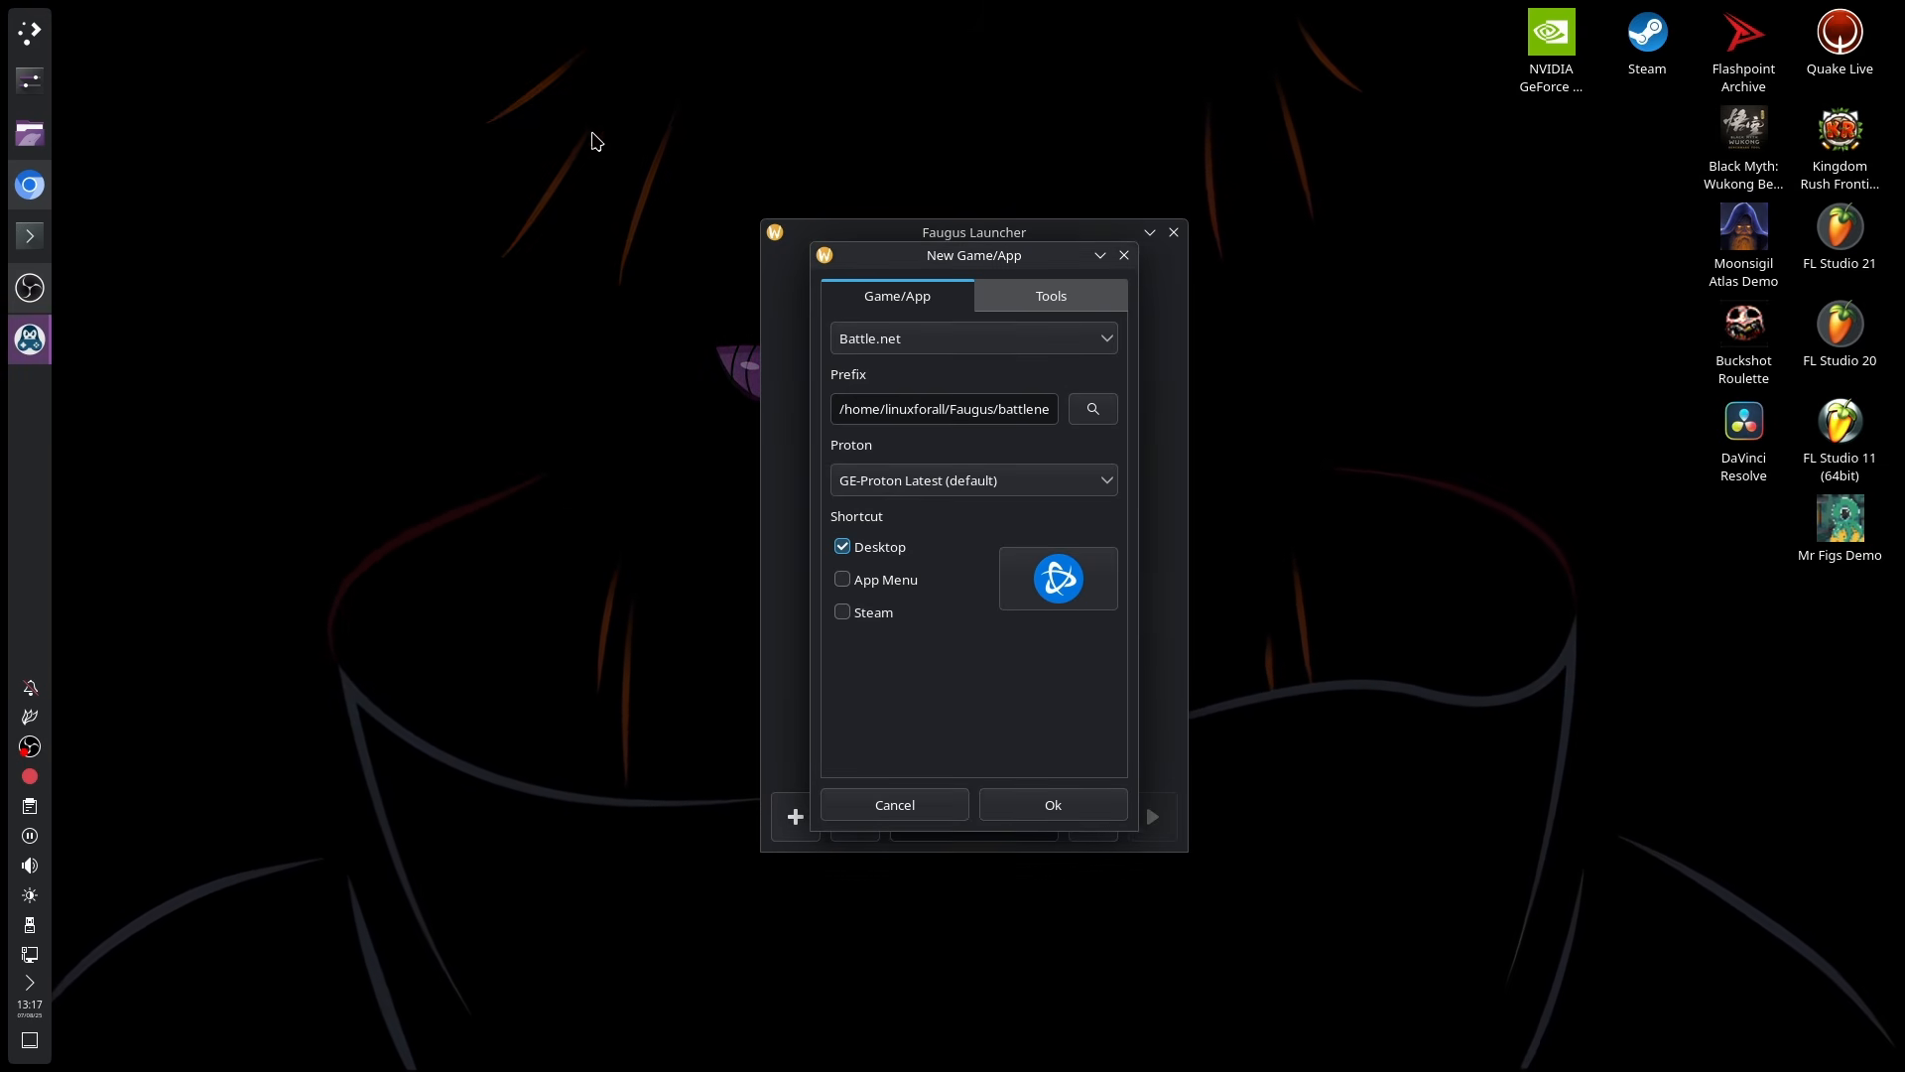
pyautogui.click(896, 588)
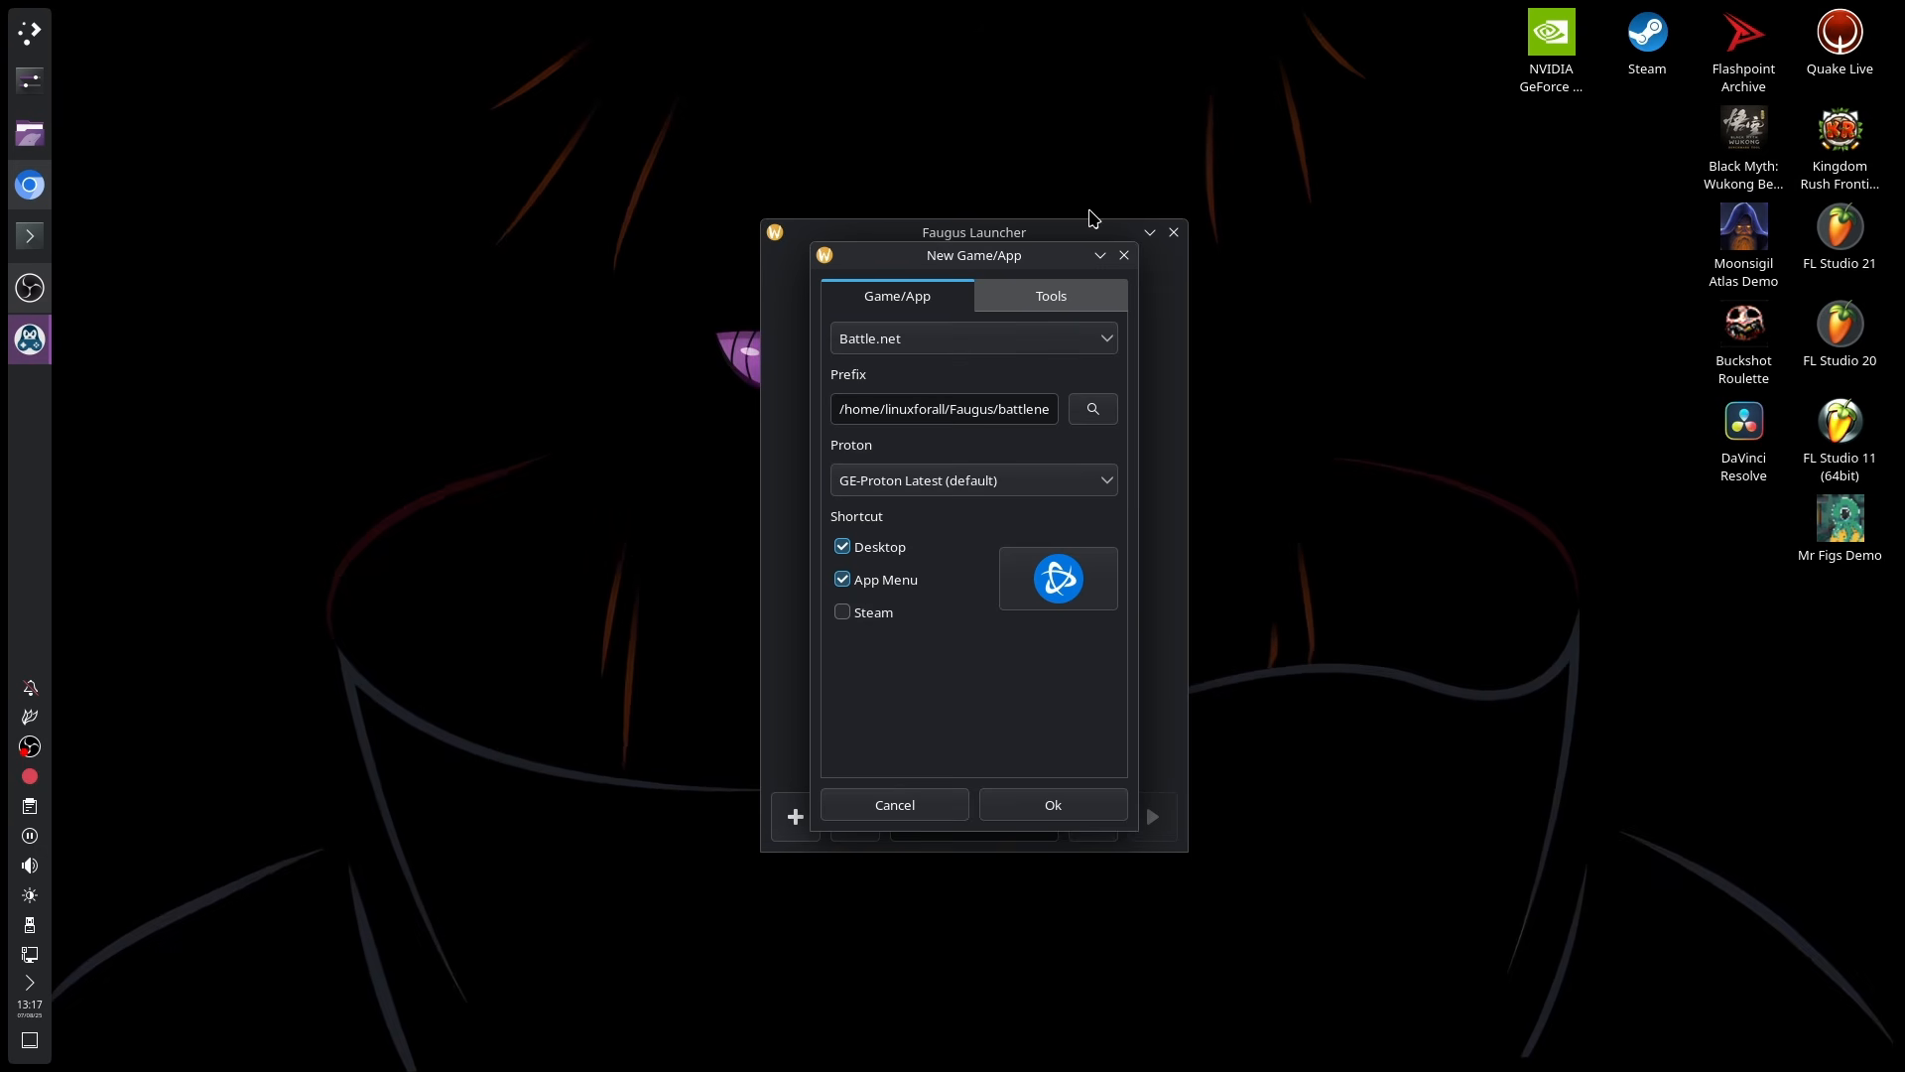
pyautogui.moveTo(859, 409); pyautogui.dragTo(1092, 407)
pyautogui.click(860, 409)
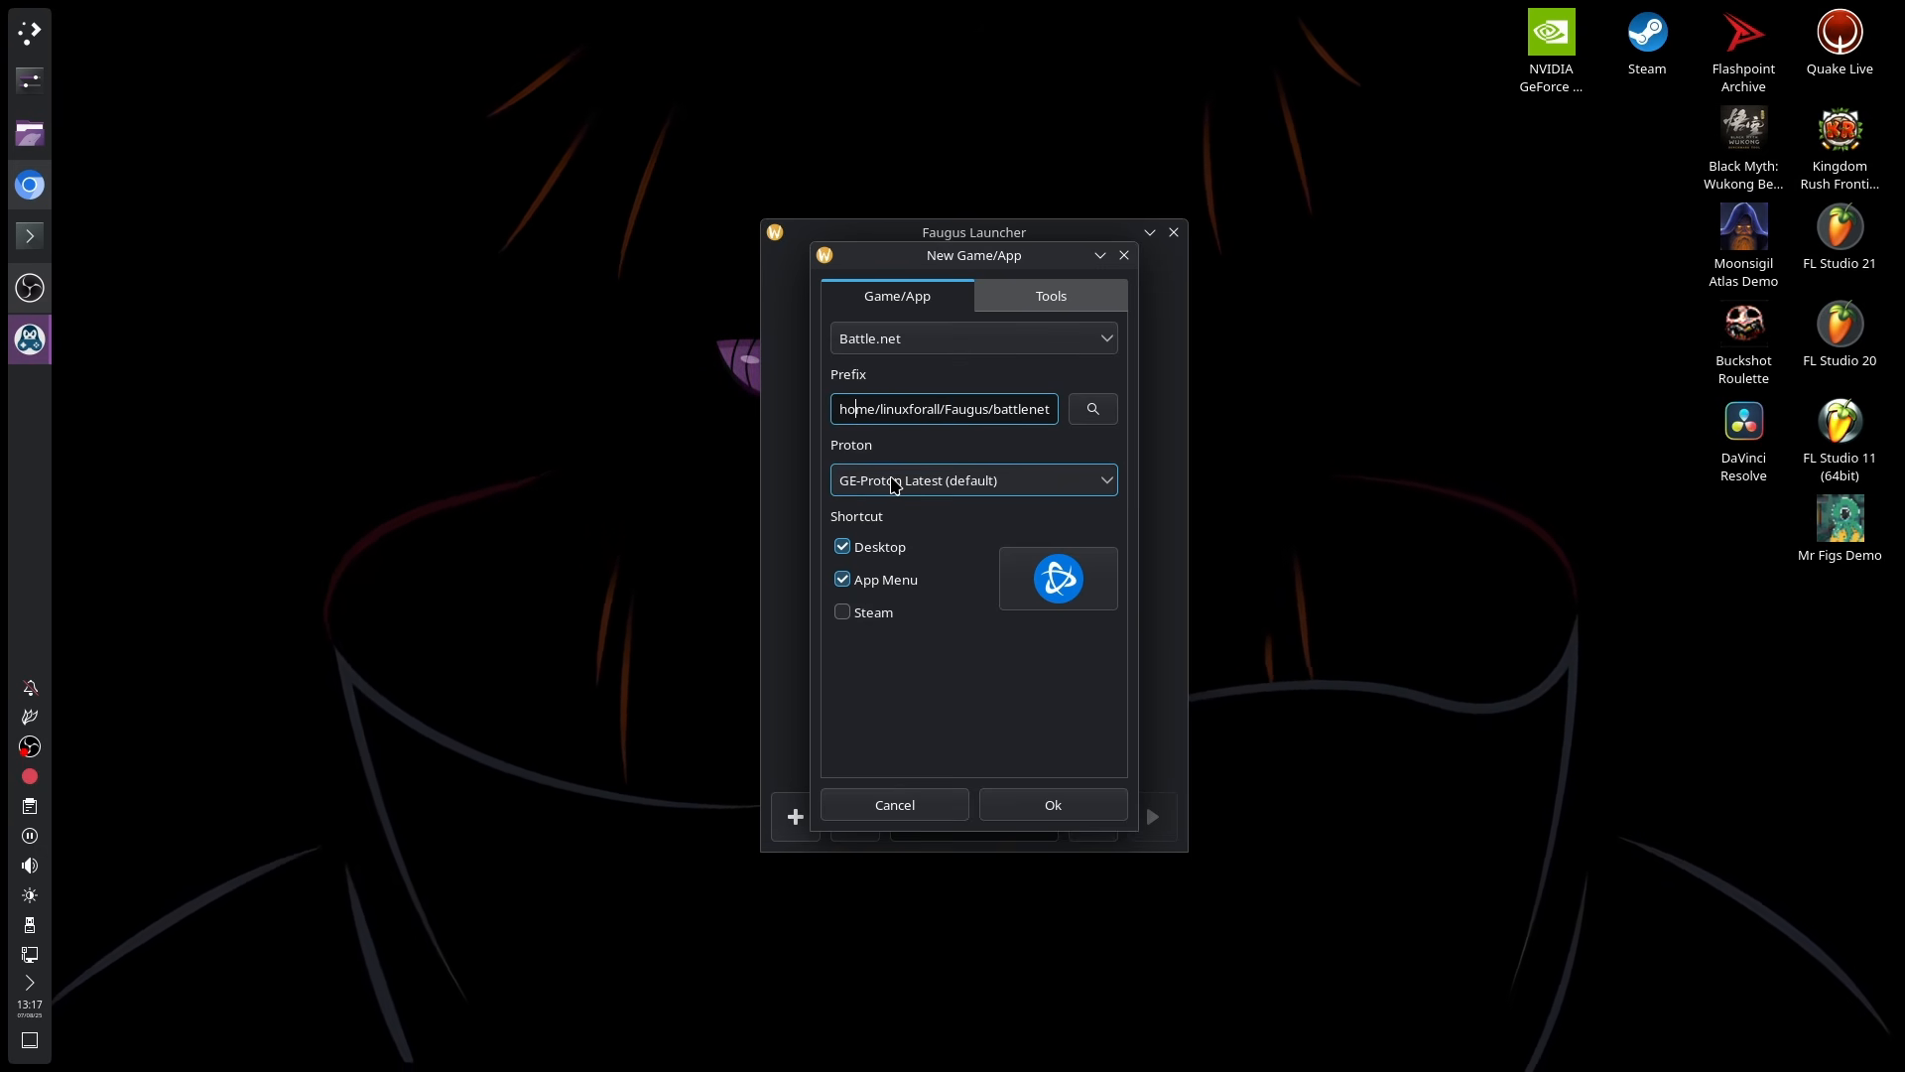
pyautogui.click(1064, 812)
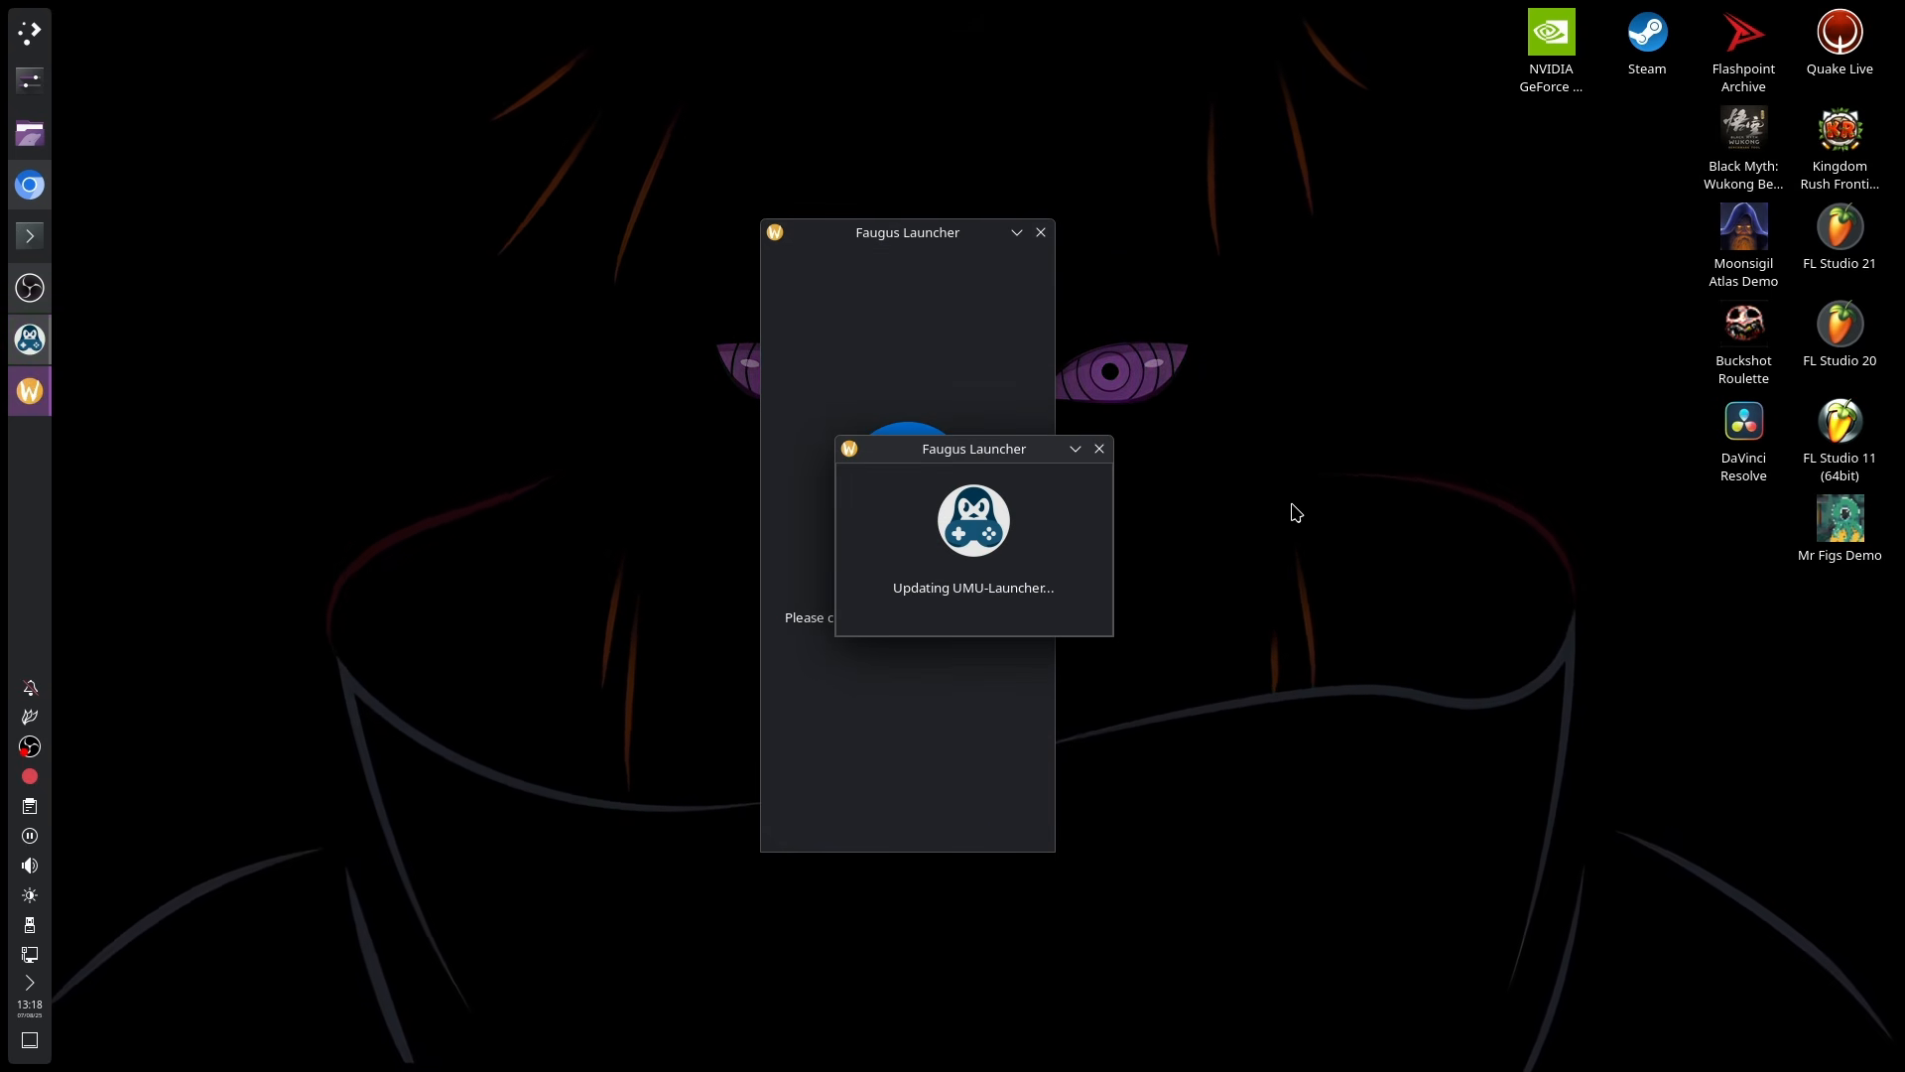
# Step: Move the installer windows aside during the Battle.net installation, and close the Battle.net login window to finish the setup
pyautogui.moveTo(953, 452); pyautogui.dragTo(1189, 407)
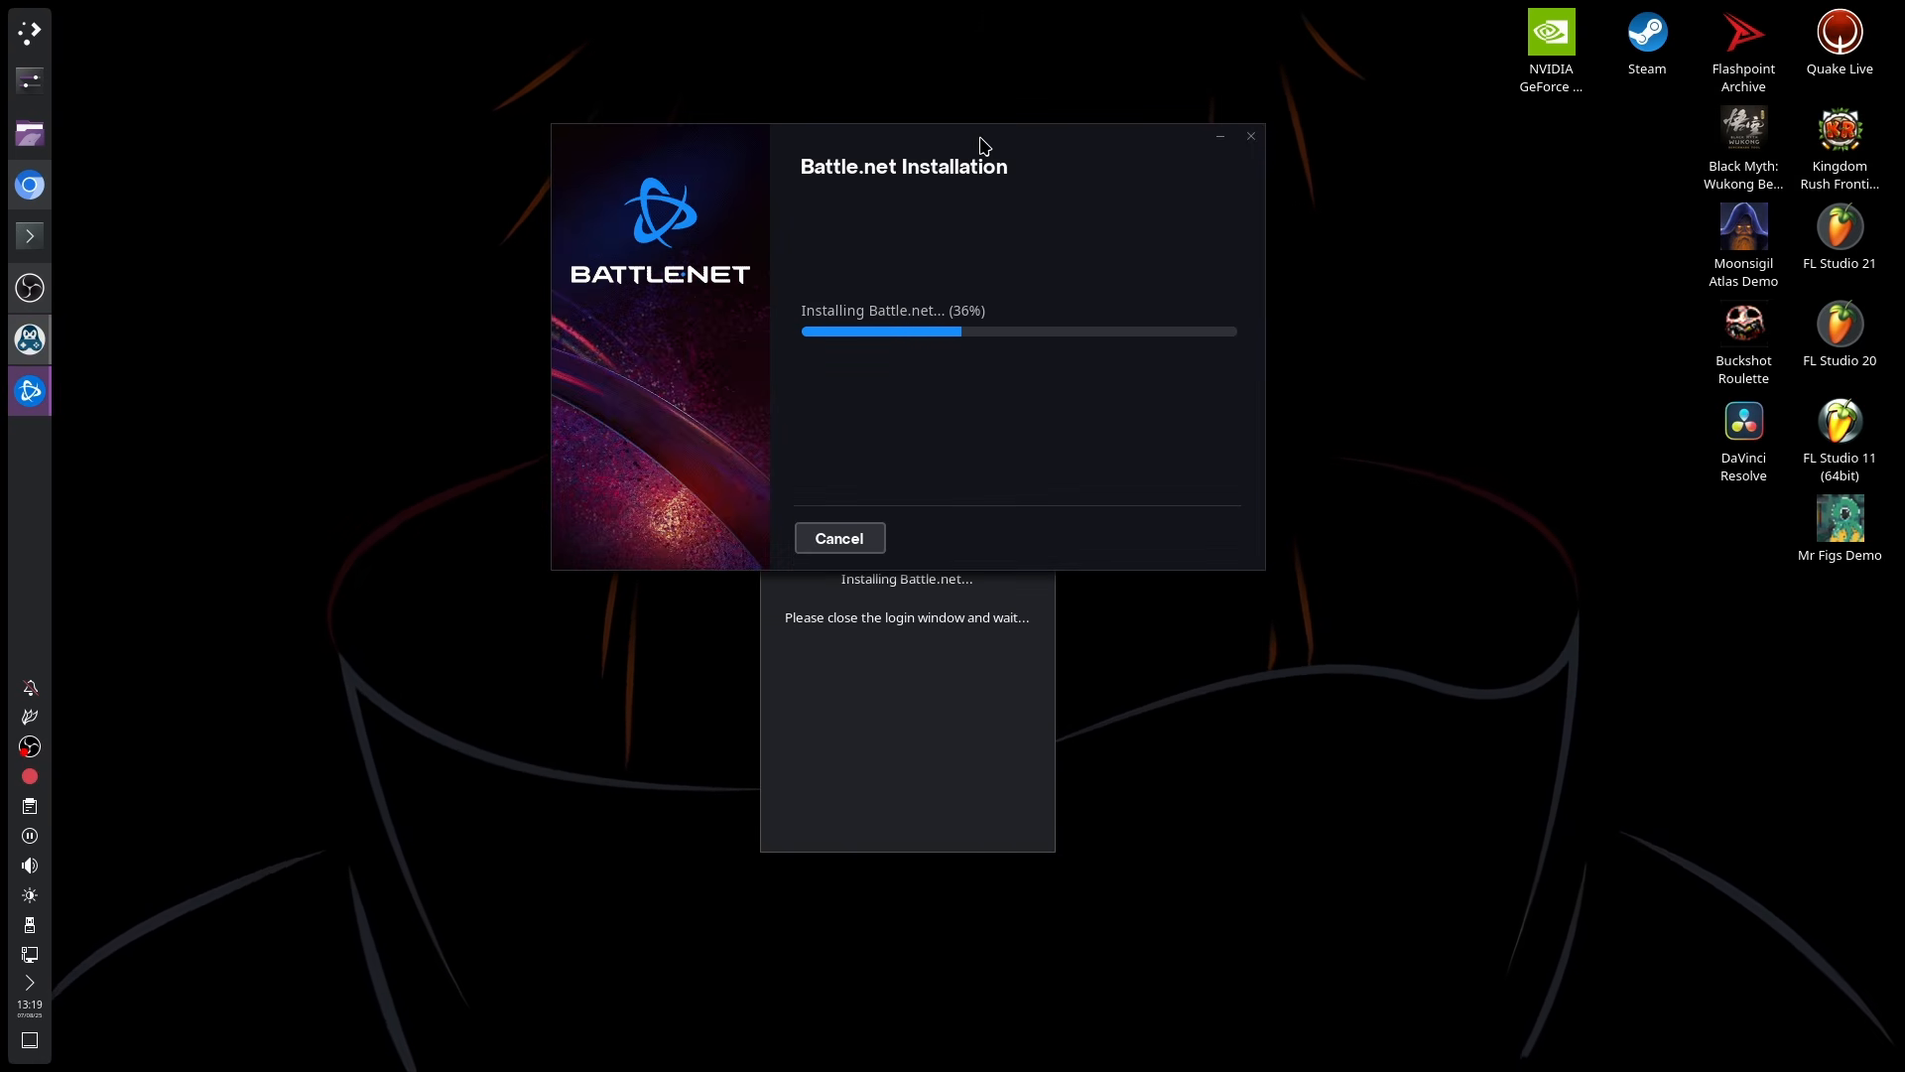
pyautogui.moveTo(980, 146); pyautogui.dragTo(1383, 329)
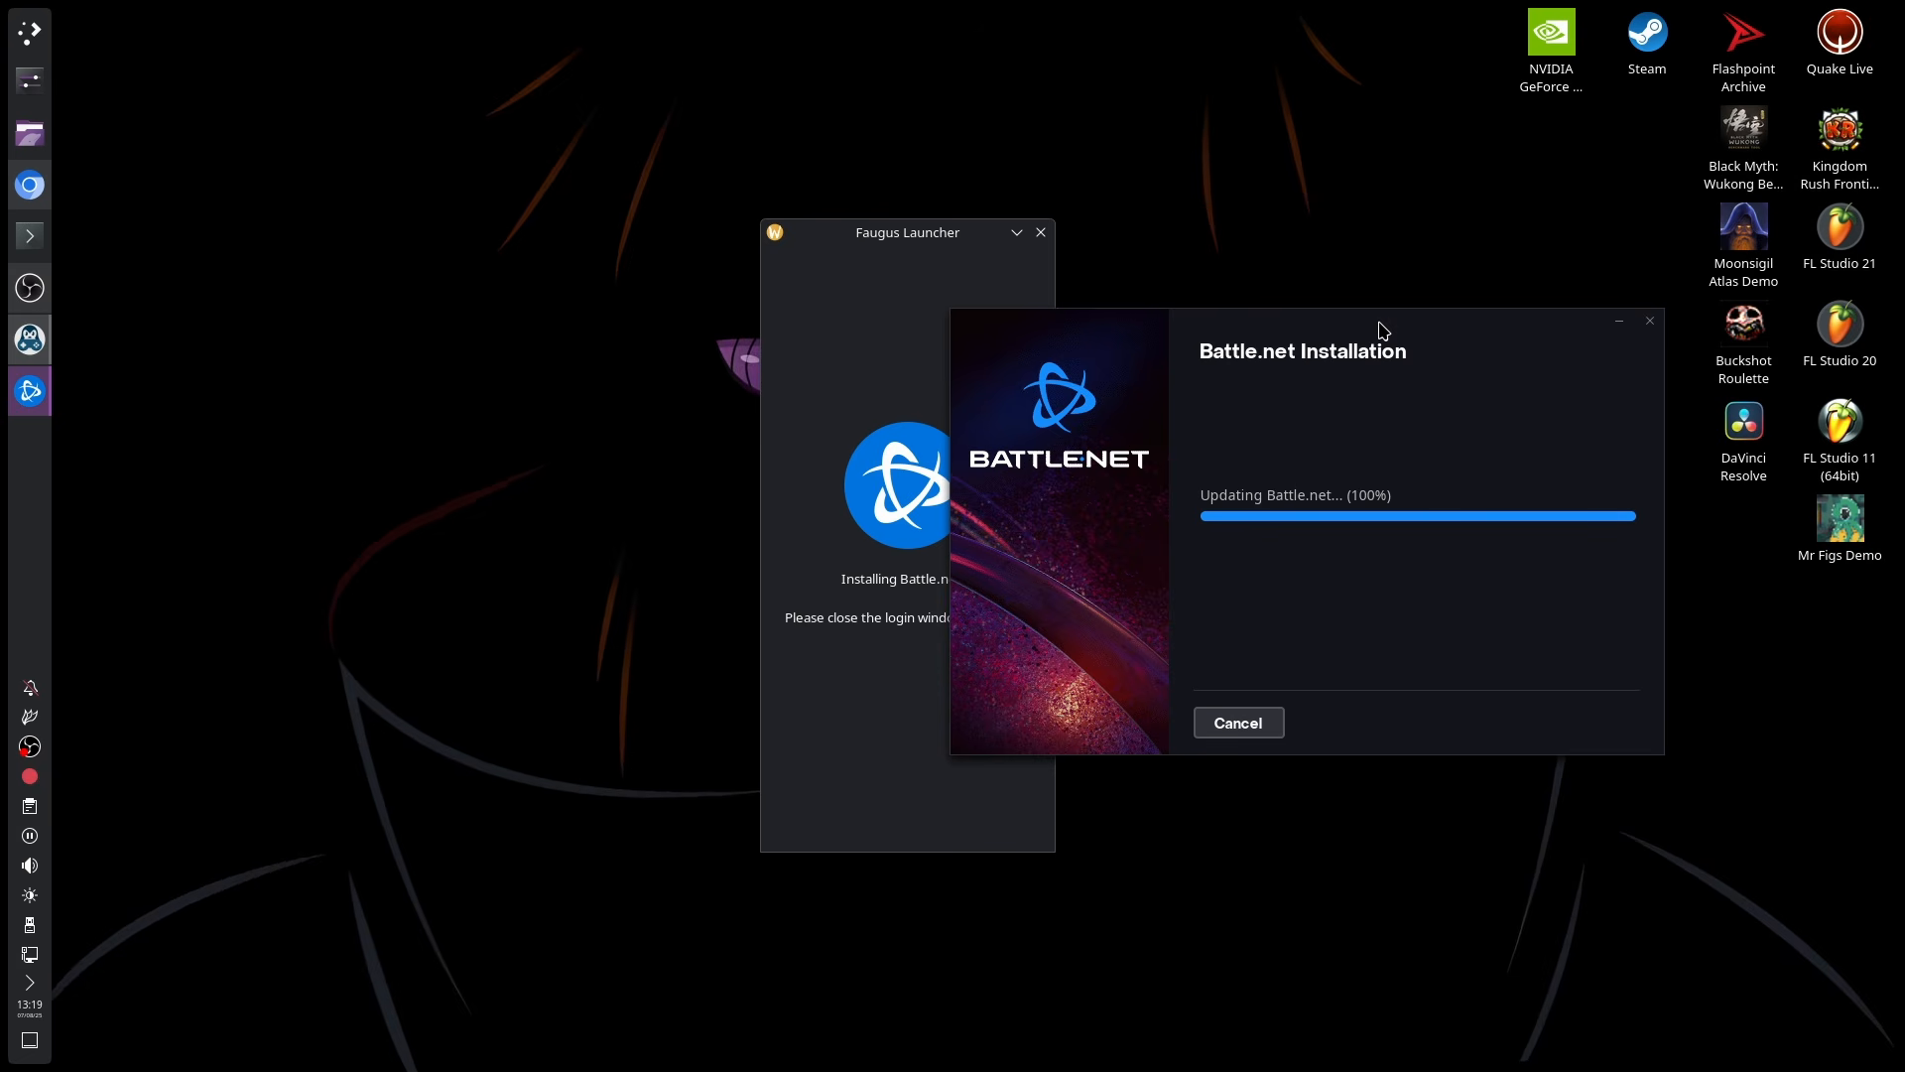
pyautogui.moveTo(887, 243); pyautogui.dragTo(773, 219)
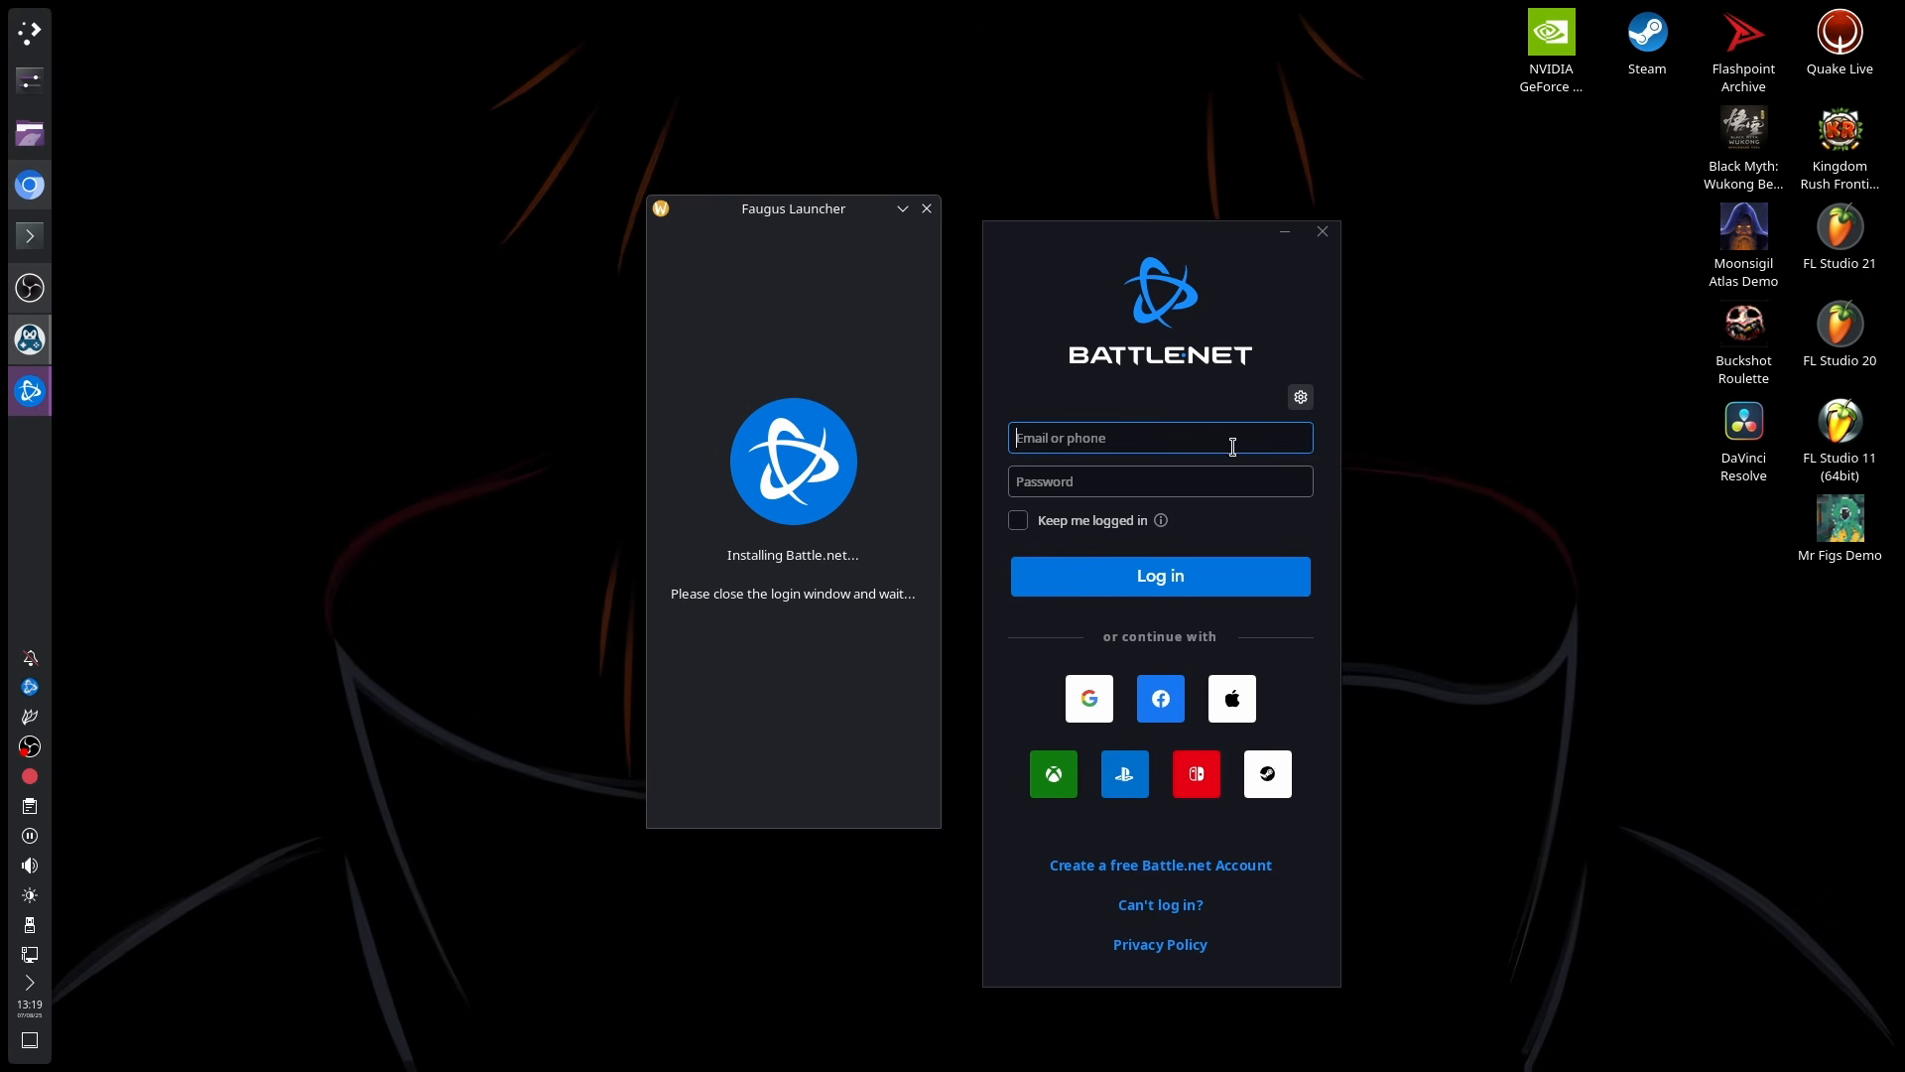
pyautogui.moveTo(1120, 258); pyautogui.dragTo(1135, 181)
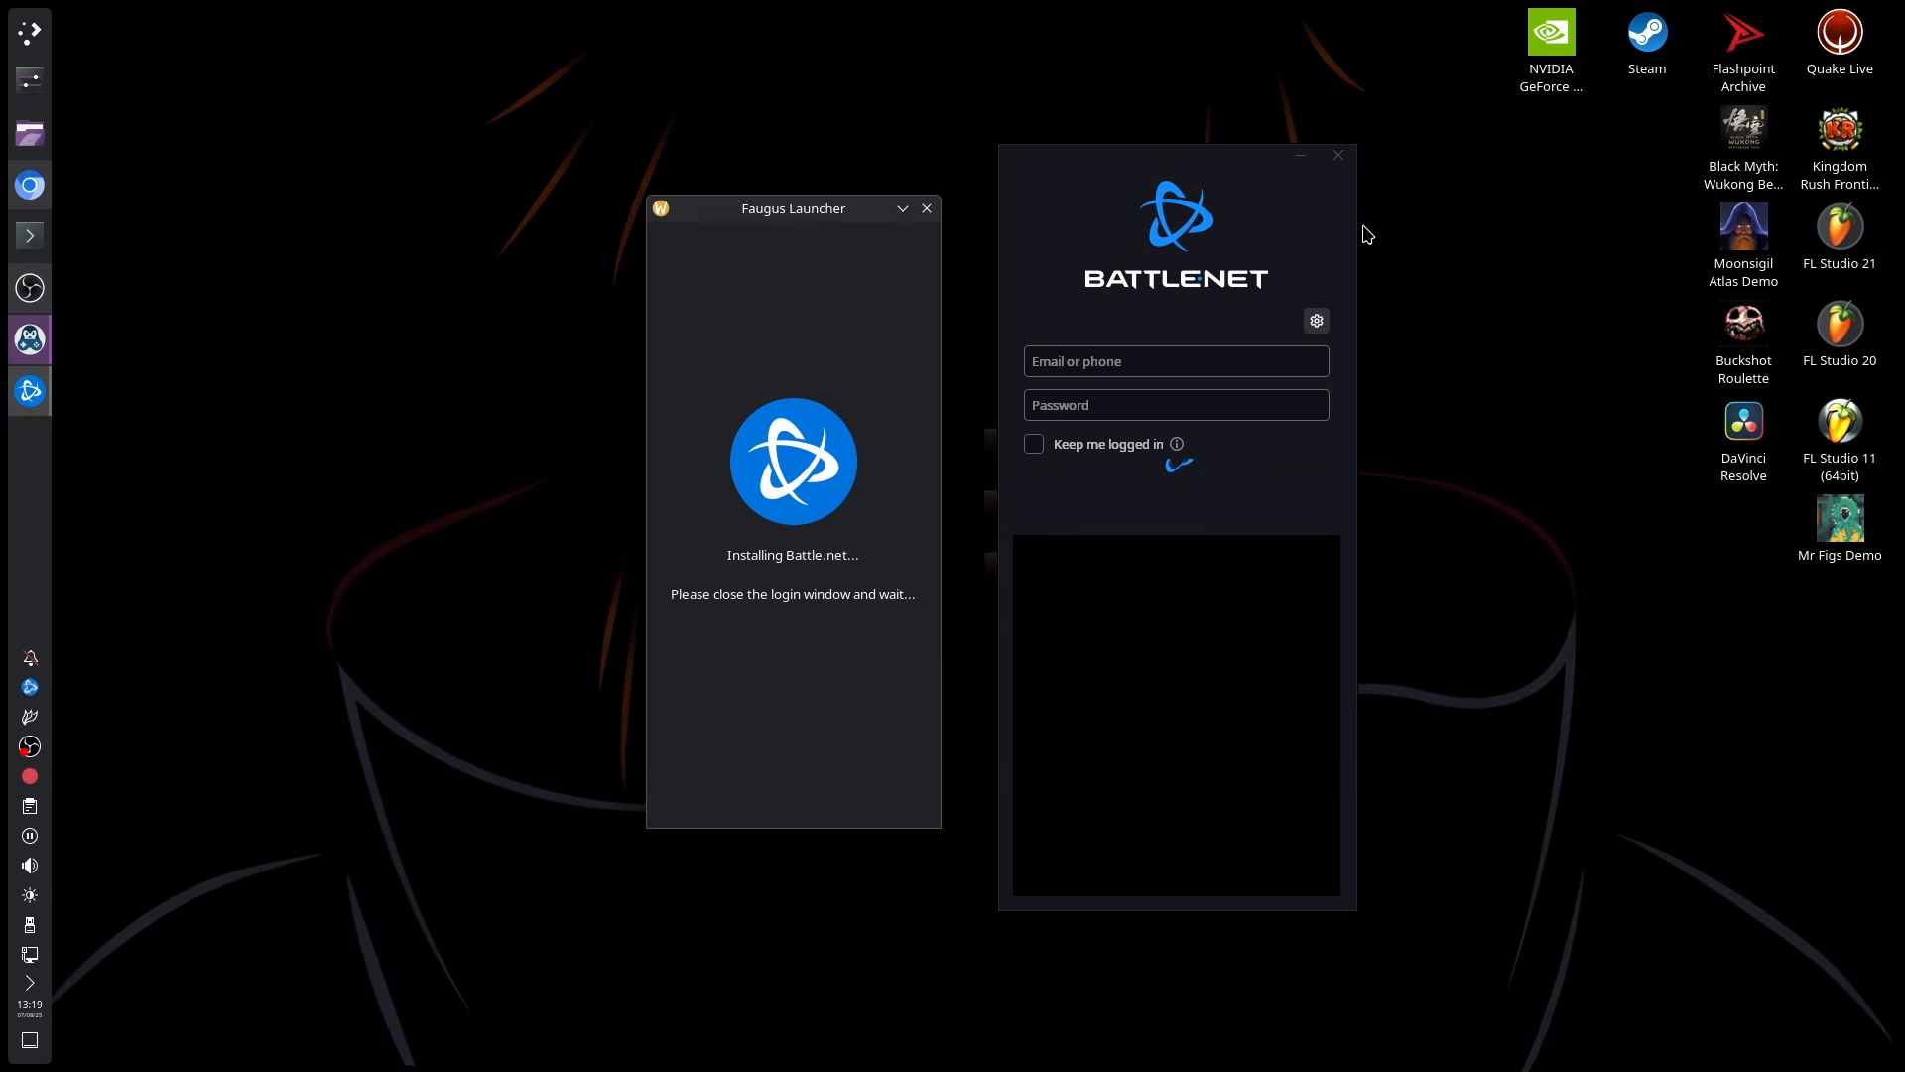
pyautogui.click(1342, 156)
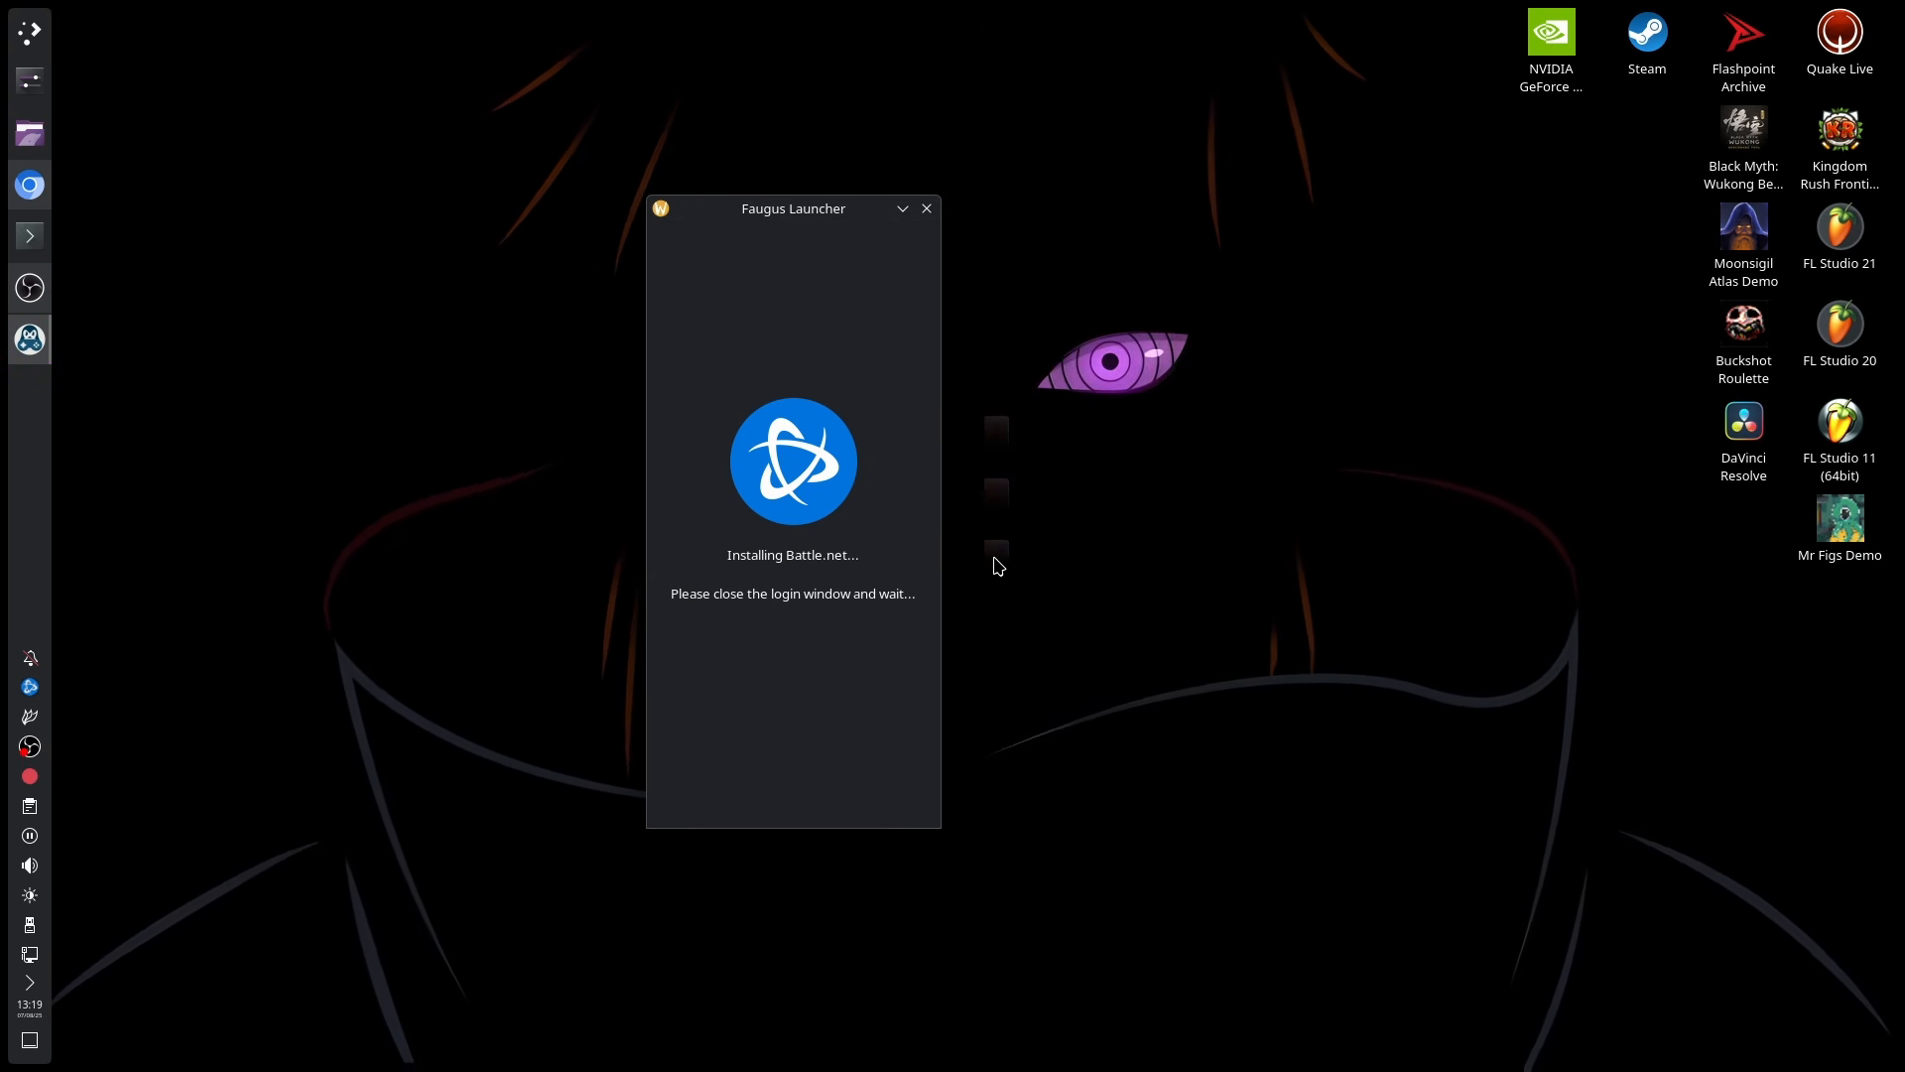
pyautogui.moveTo(962, 217)
pyautogui.mouseDown()
pyautogui.moveTo(1414, 244)
pyautogui.moveTo(826, 167)
pyautogui.moveTo(934, 206)
pyautogui.mouseUp()
# Step: Move the new Battle.net shortcut to the upper middle of the desktop
pyautogui.press('super')
pyautogui.write('batt')
pyautogui.press('Escape')
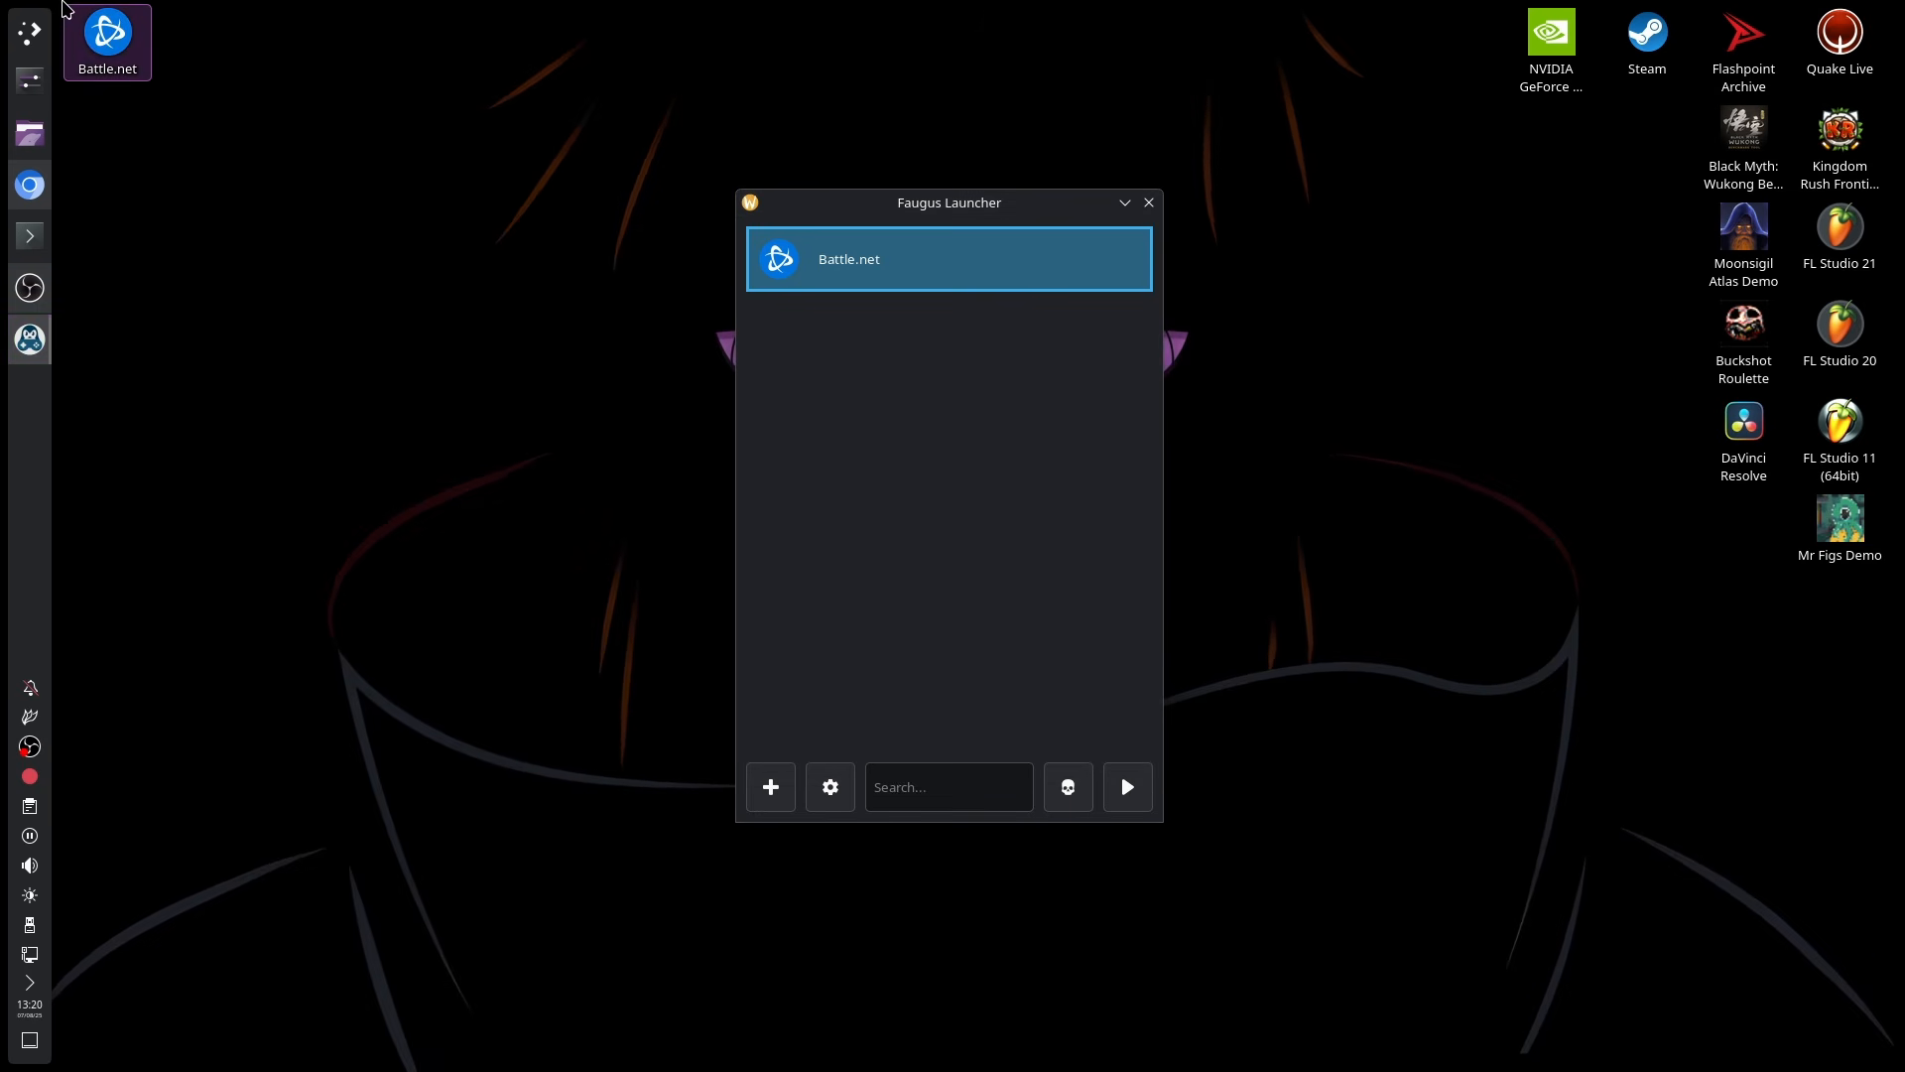
pyautogui.moveTo(107, 34); pyautogui.dragTo(798, 123)
pyautogui.moveTo(924, 111); pyautogui.dragTo(1020, 14)
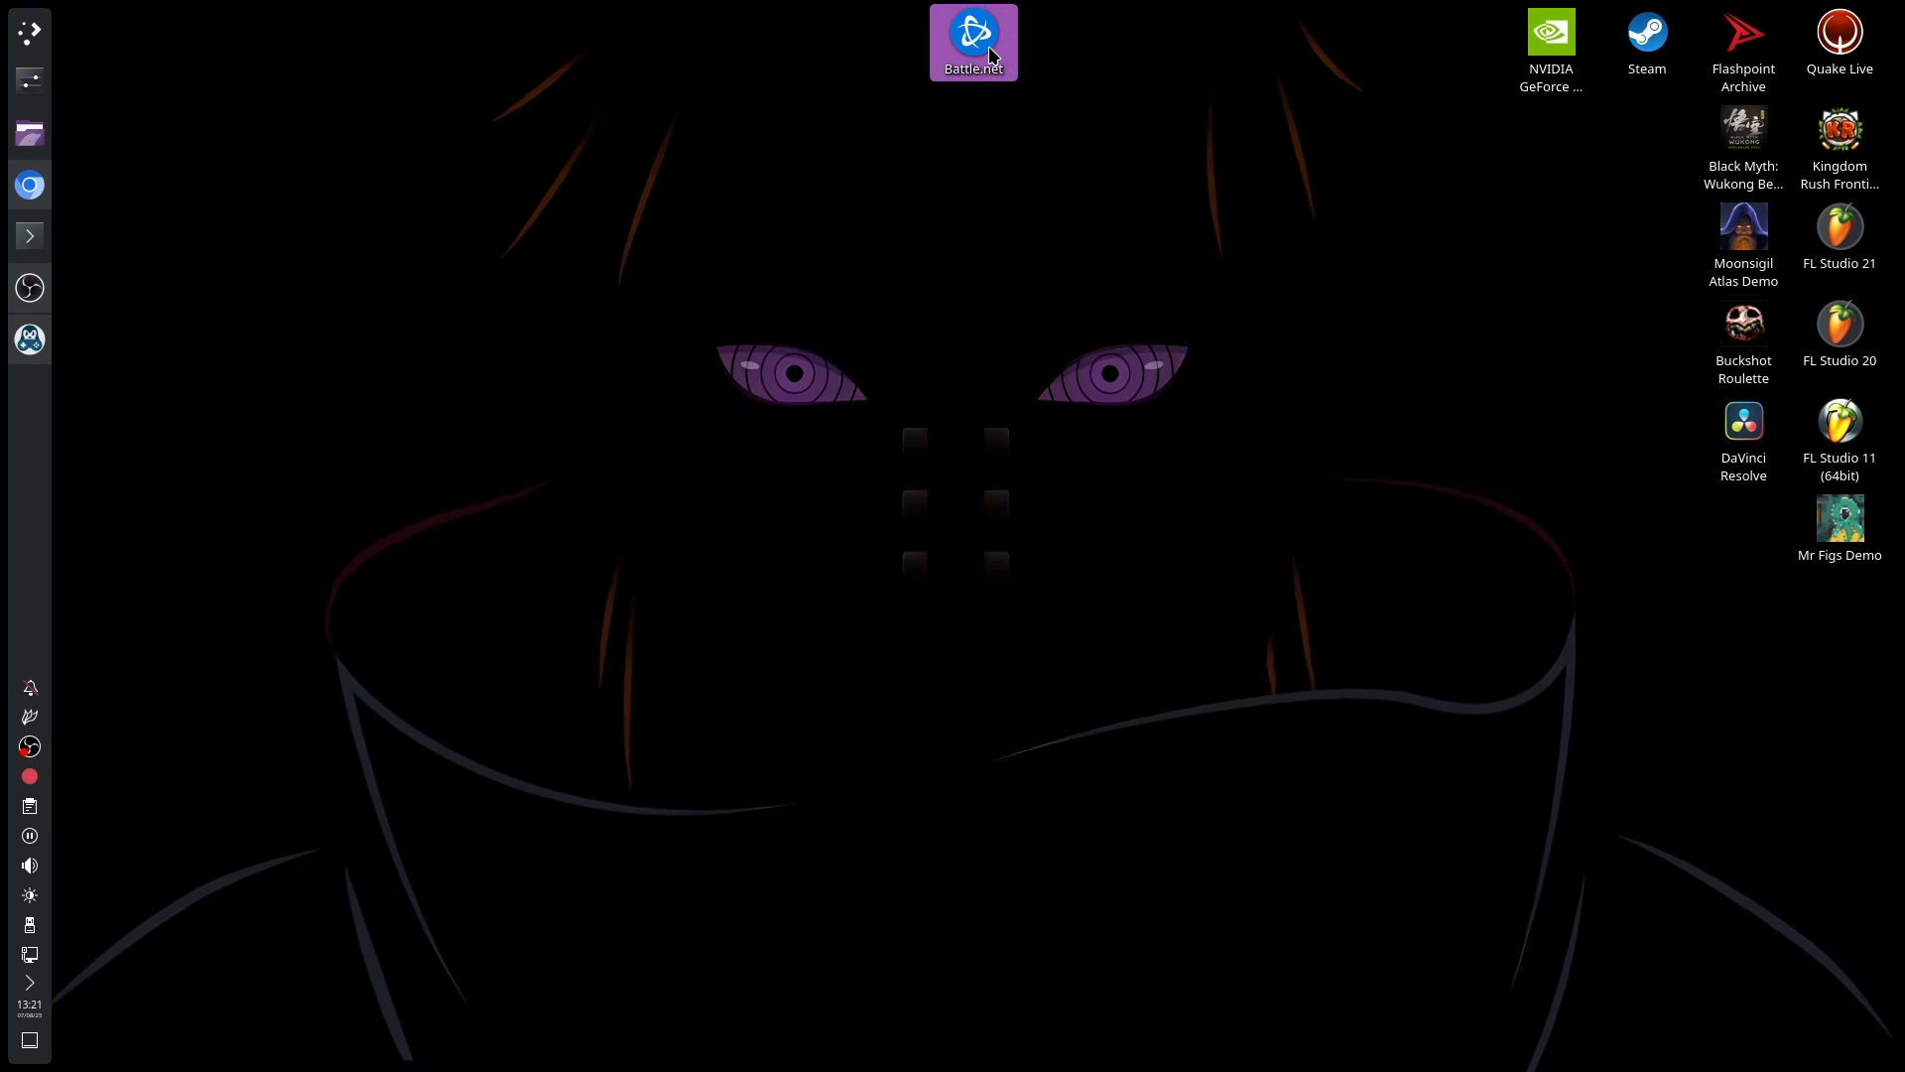
# Step: Search the application launcher for "batt" to check for the Battle.net menu entry, and dismiss the search
pyautogui.press('super')
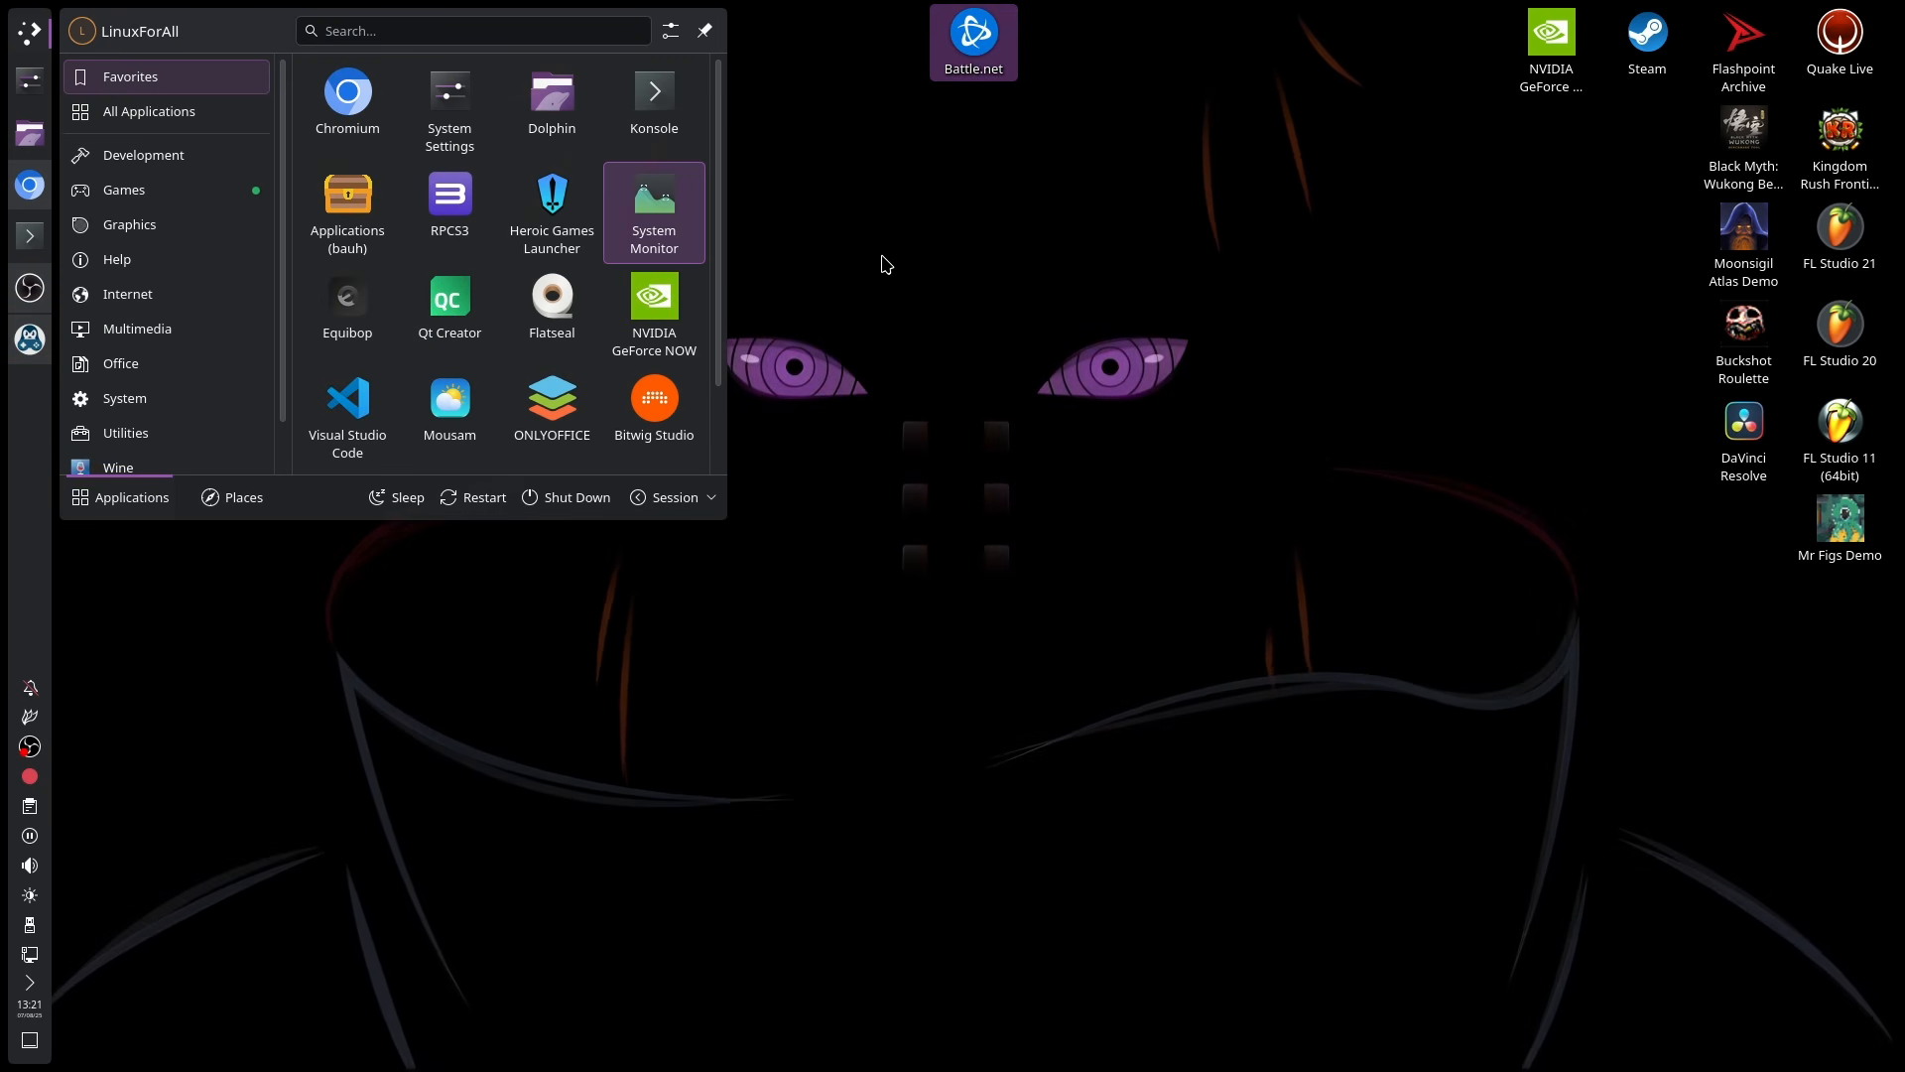
pyautogui.write('batt')
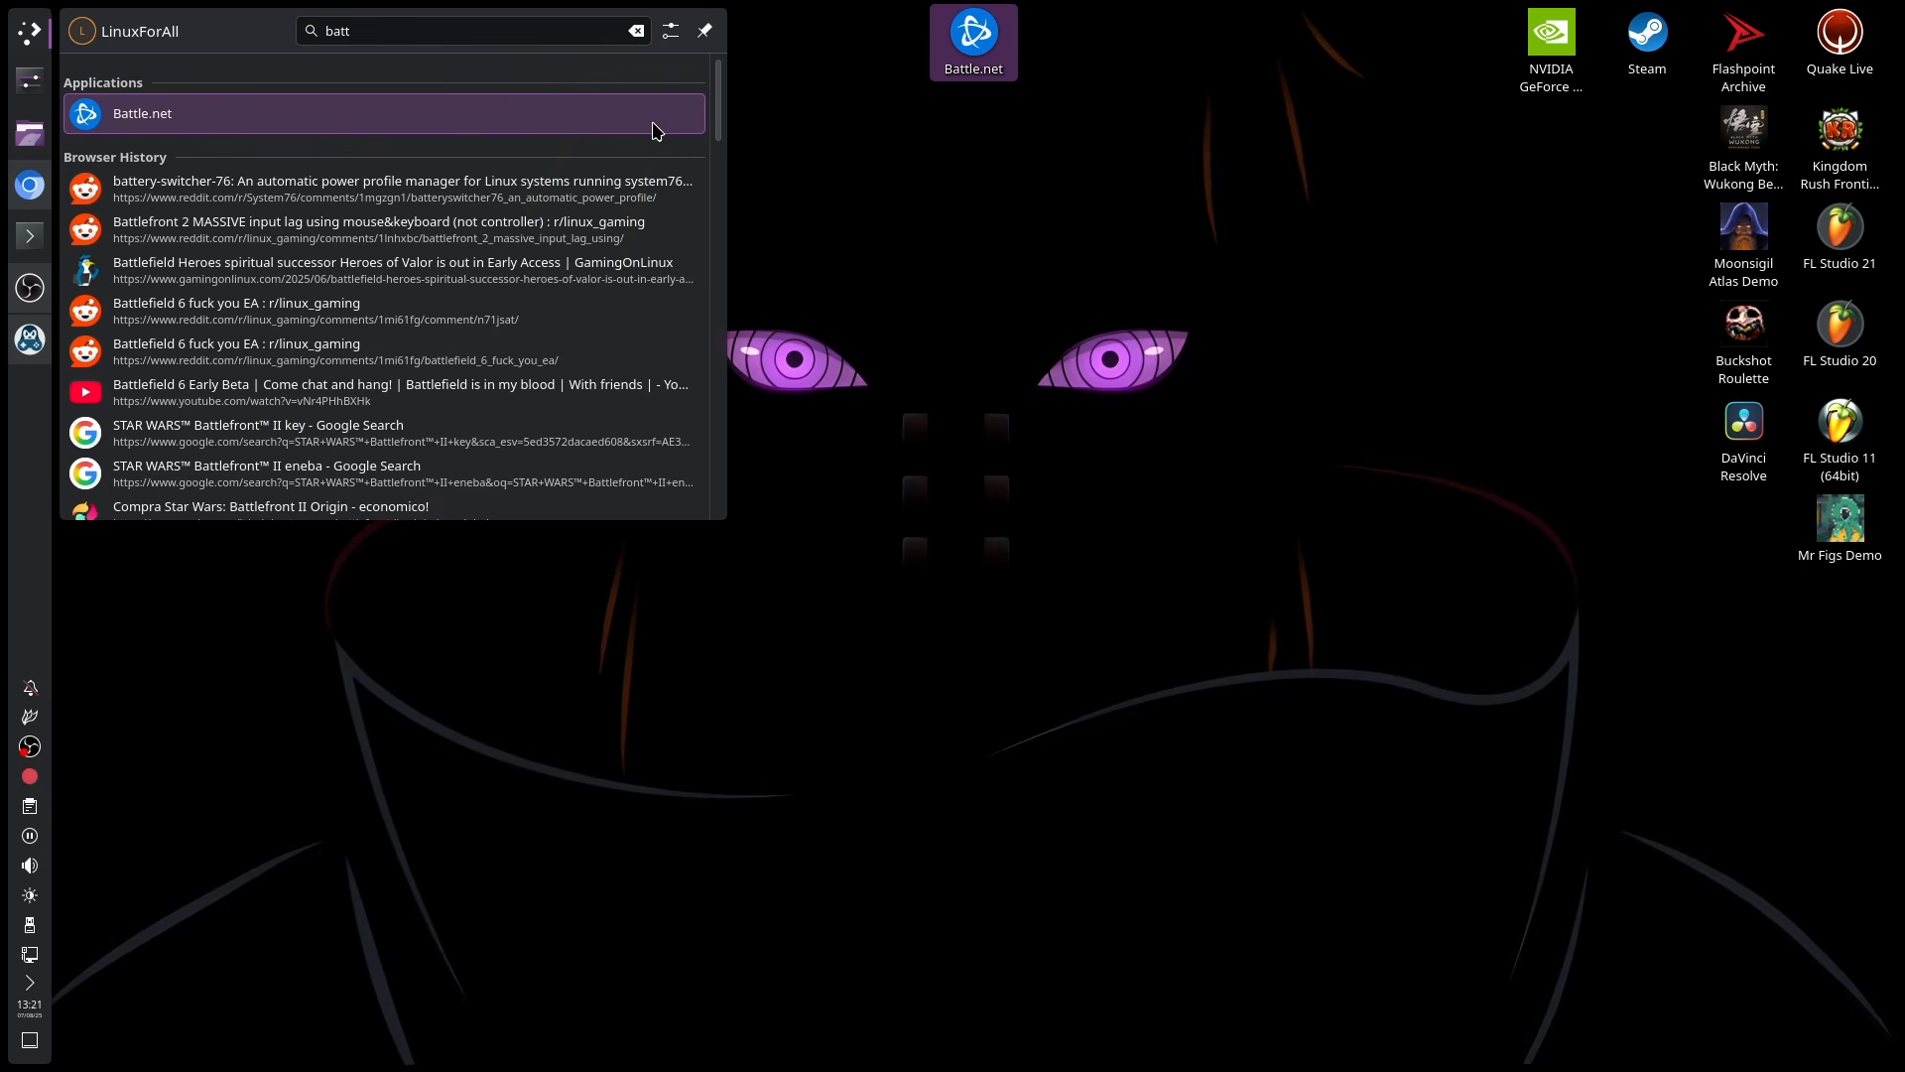
pyautogui.click(1051, 503)
# Step: Bring up the Faugus Launcher window and launch Battle.net from its game list
pyautogui.click(30, 340)
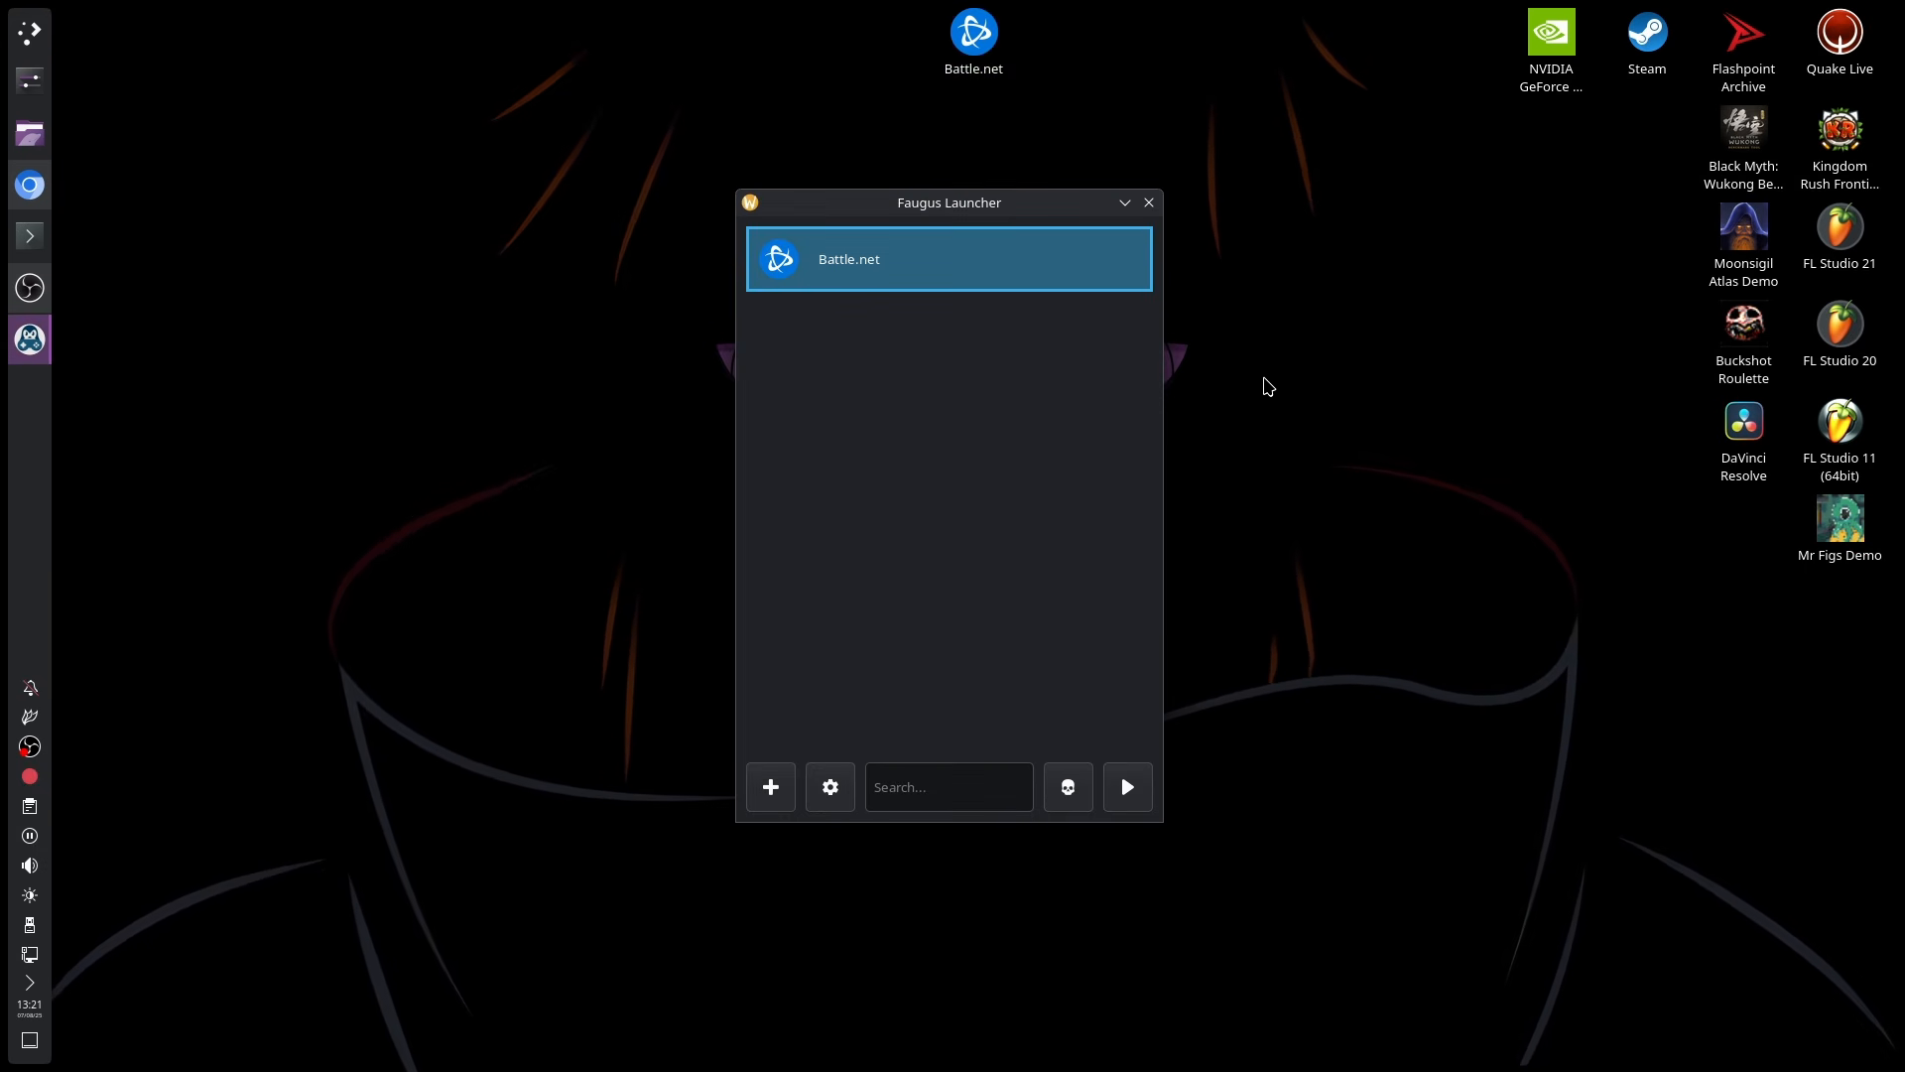
pyautogui.doubleClick(971, 270)
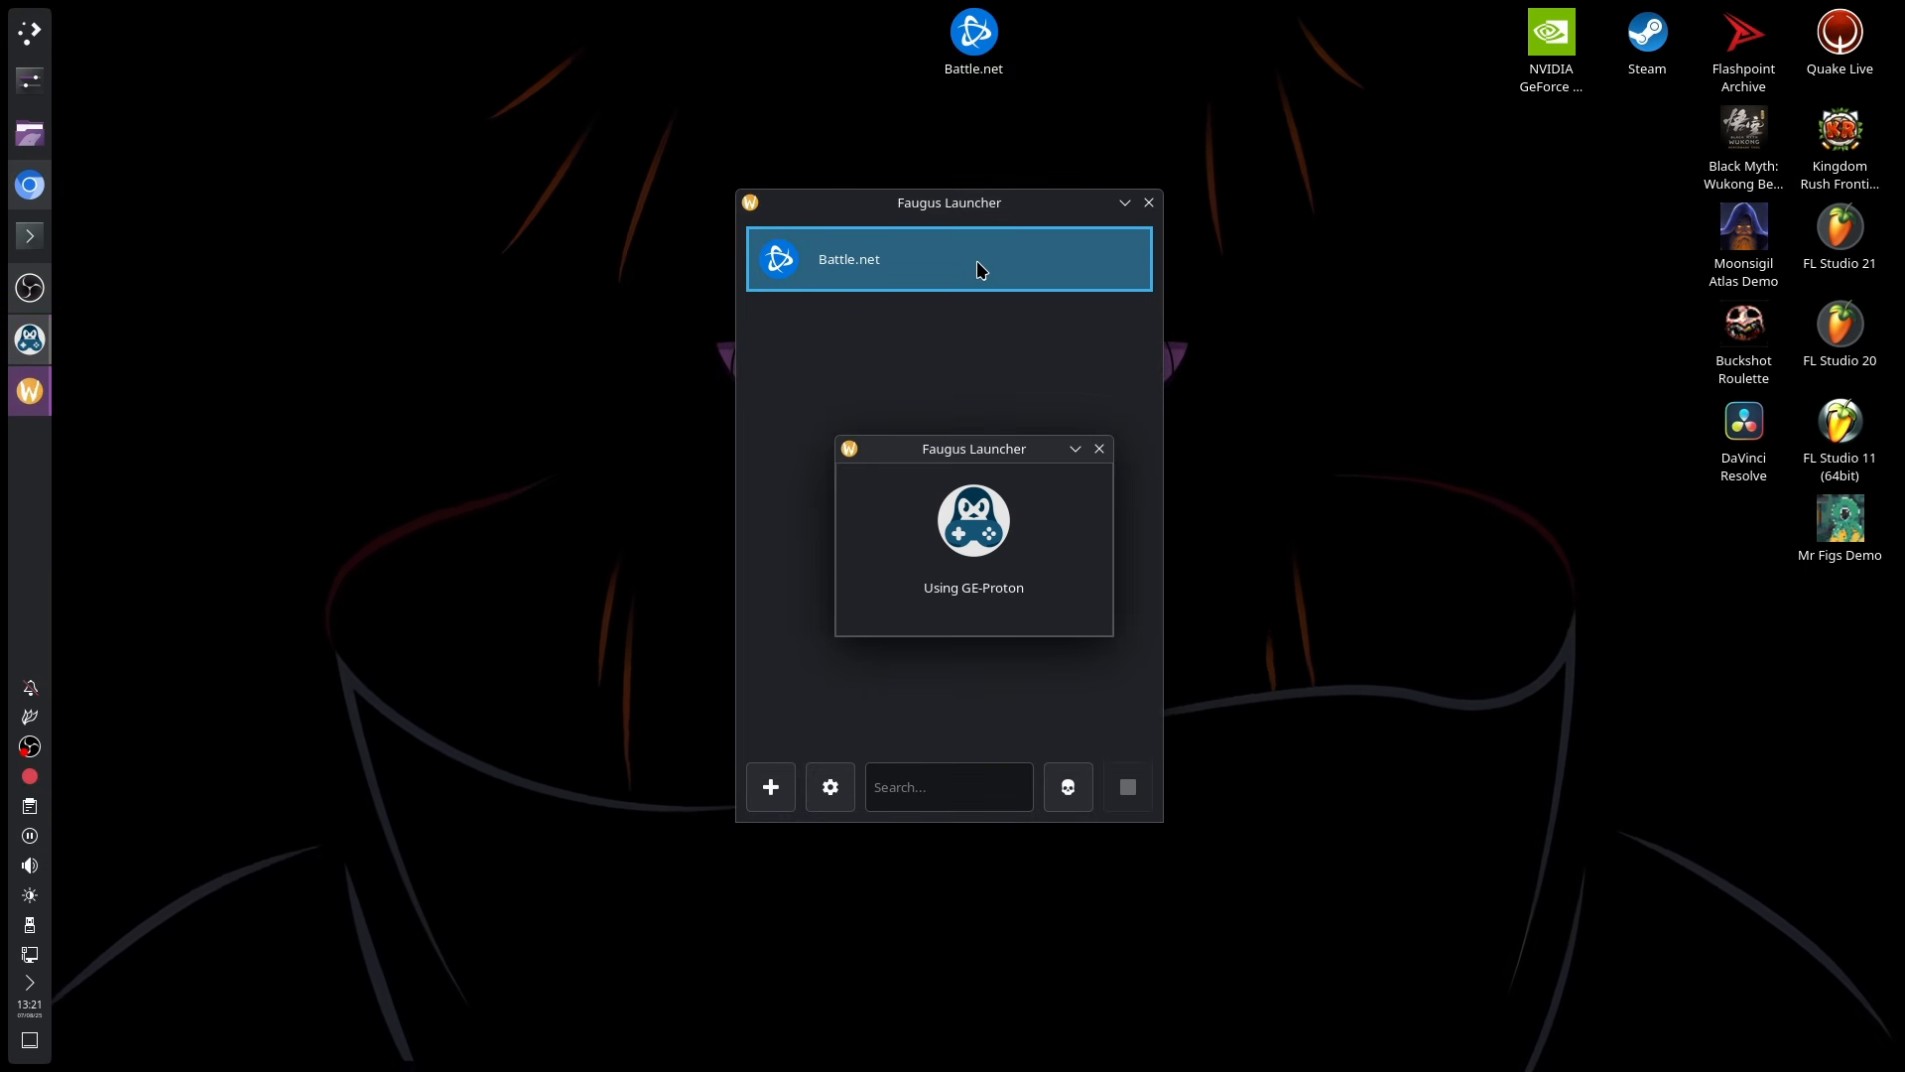